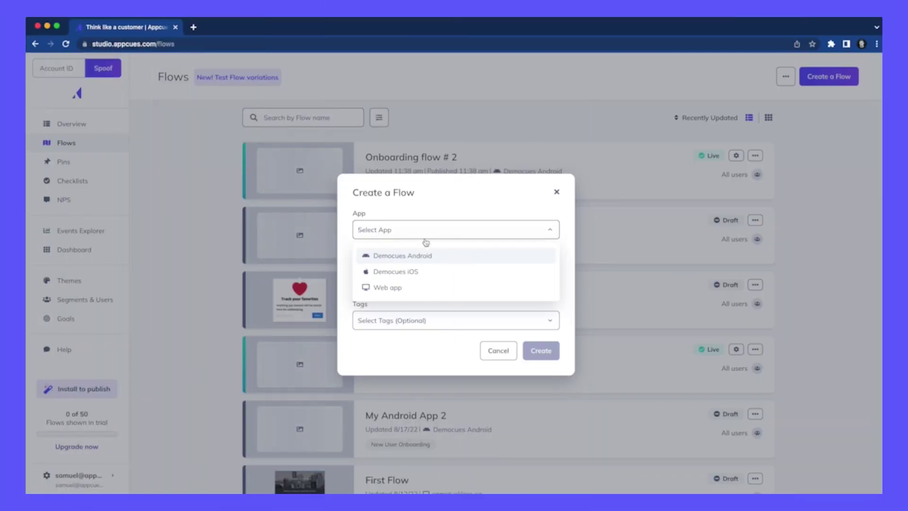
# Step: Choose the Democues Android app and enter the flow name 'Onboarding Fl'
pyautogui.click(412, 255)
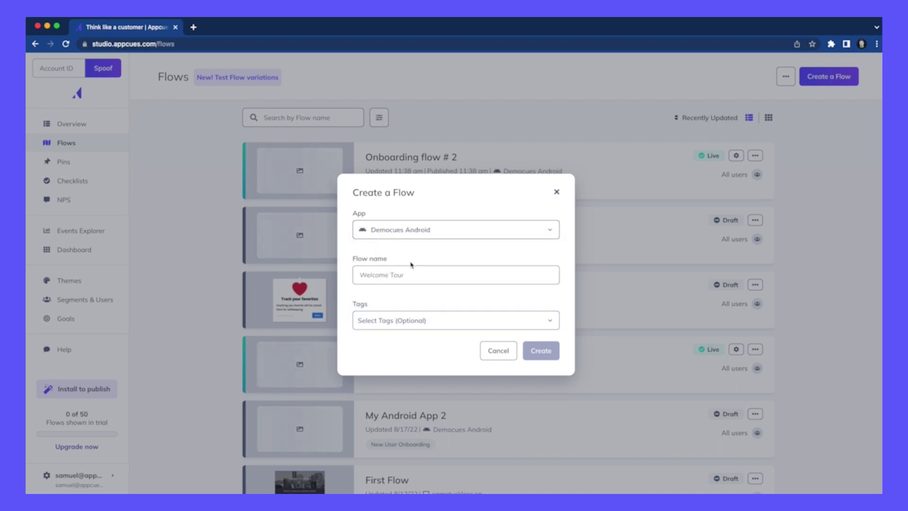
pyautogui.click(405, 270)
pyautogui.write('Onboarding Fl')
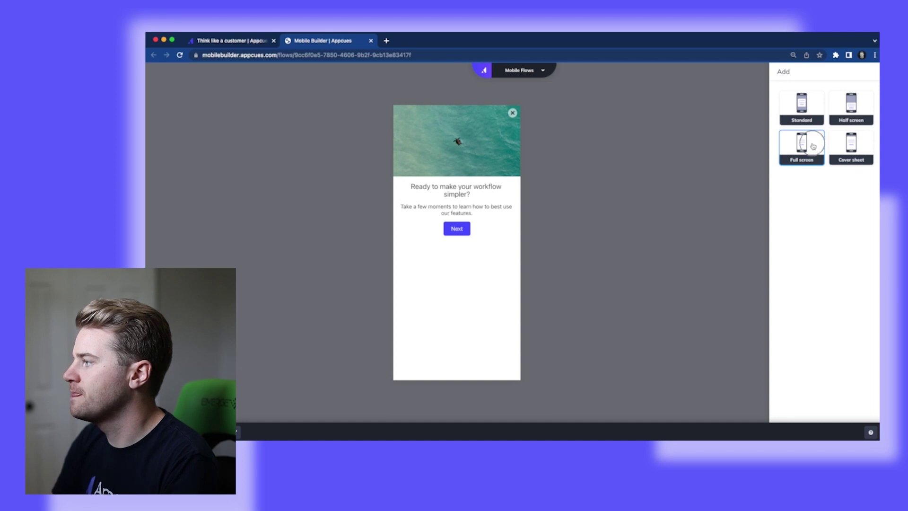
# Step: Add a Full screen step with a light lavender #f0f2ff background
pyautogui.click(813, 147)
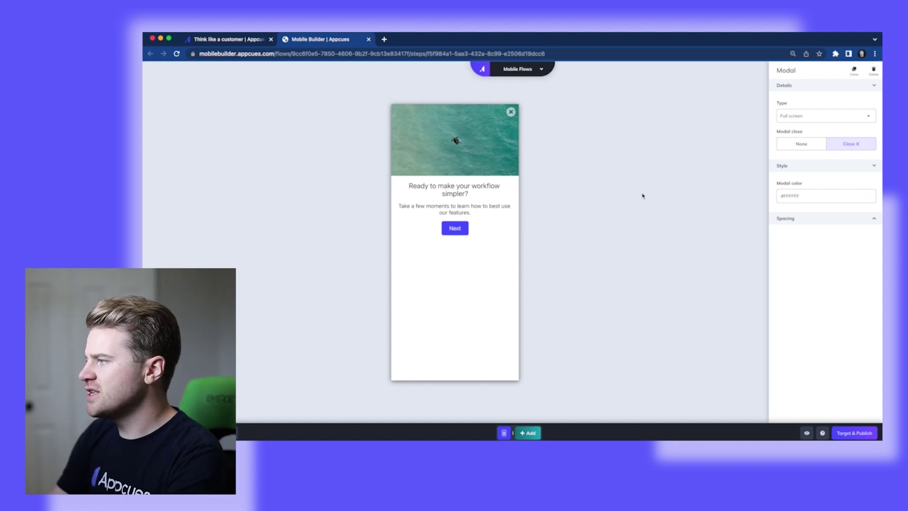
pyautogui.click(866, 200)
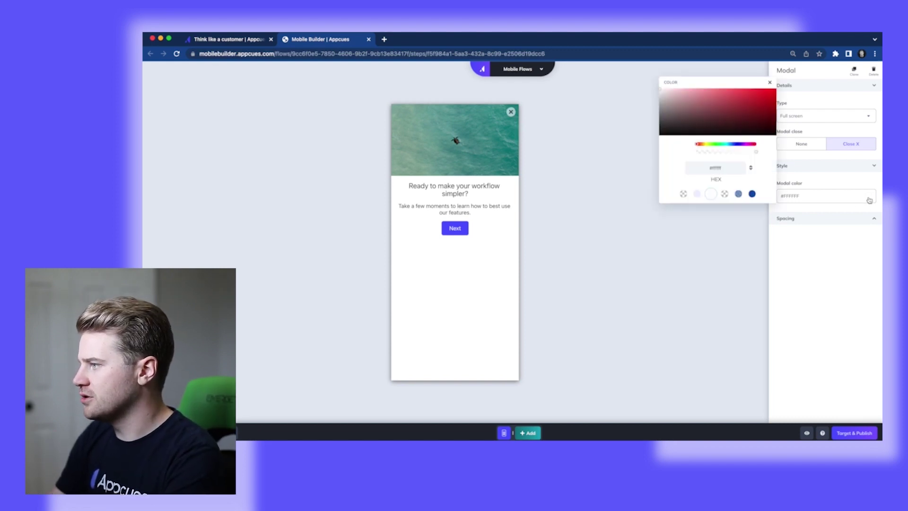
pyautogui.click(698, 195)
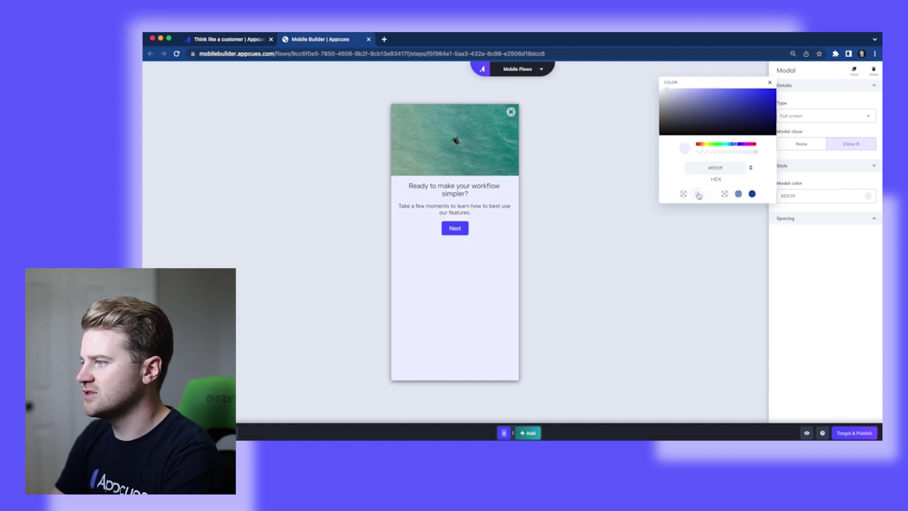
pyautogui.click(641, 269)
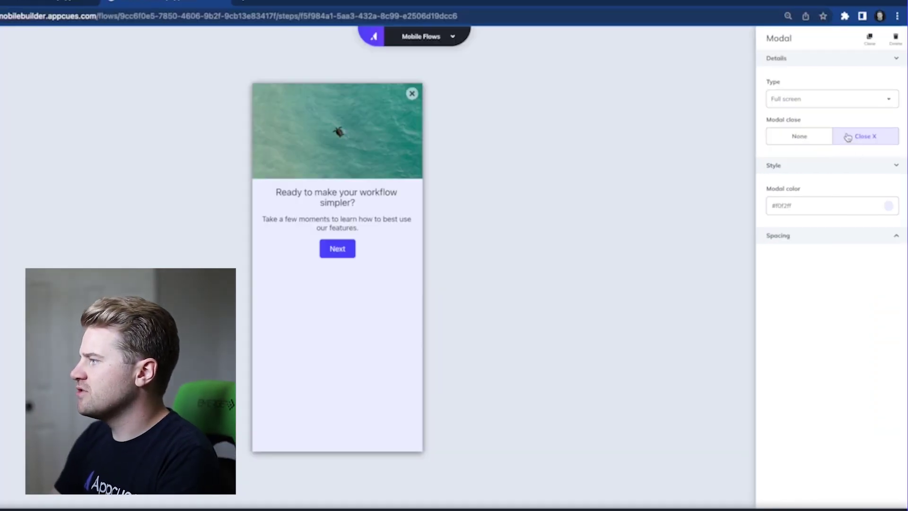
# Step: Set Modal close to None and begin replacing the photo at the top of the step
pyautogui.click(814, 141)
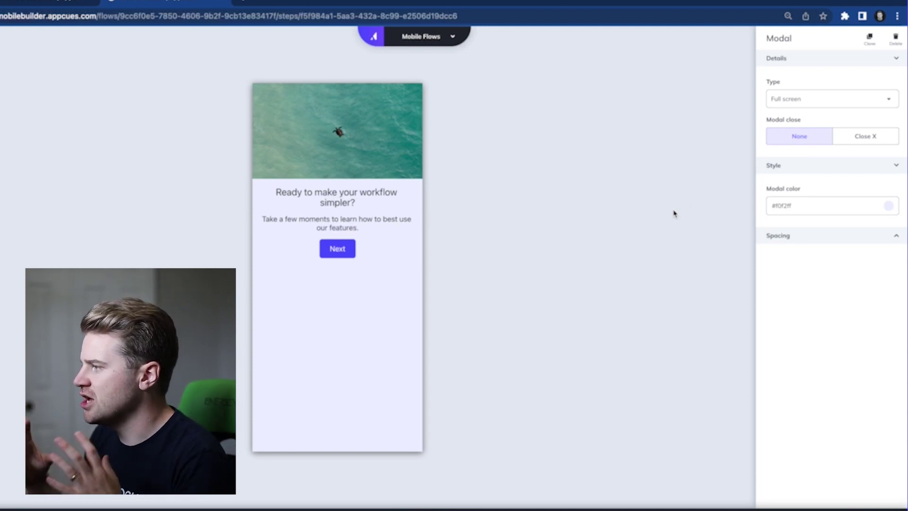
pyautogui.click(298, 136)
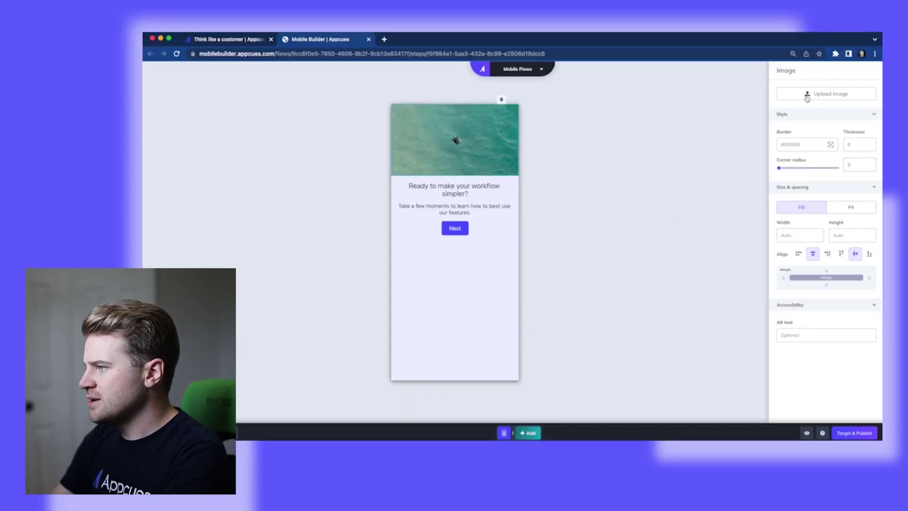
pyautogui.click(807, 97)
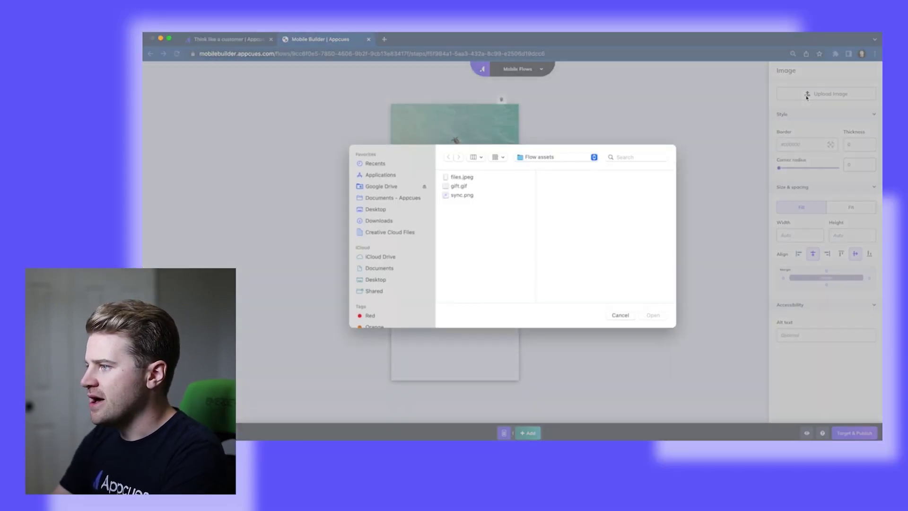
# Step: Replace the photo with gift.gif and paste in the new 100GB storage body text
pyautogui.click(461, 191)
pyautogui.click(652, 315)
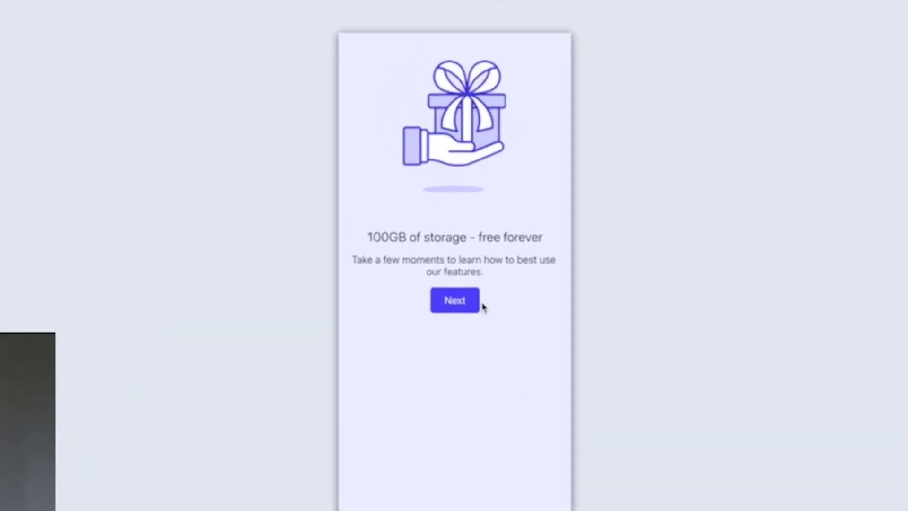
pyautogui.tripleClick(454, 232)
pyautogui.write("Enjoy some storage on the house! We will never revoke it, it's yours to keep.")
pyautogui.click(578, 312)
pyautogui.click(708, 444)
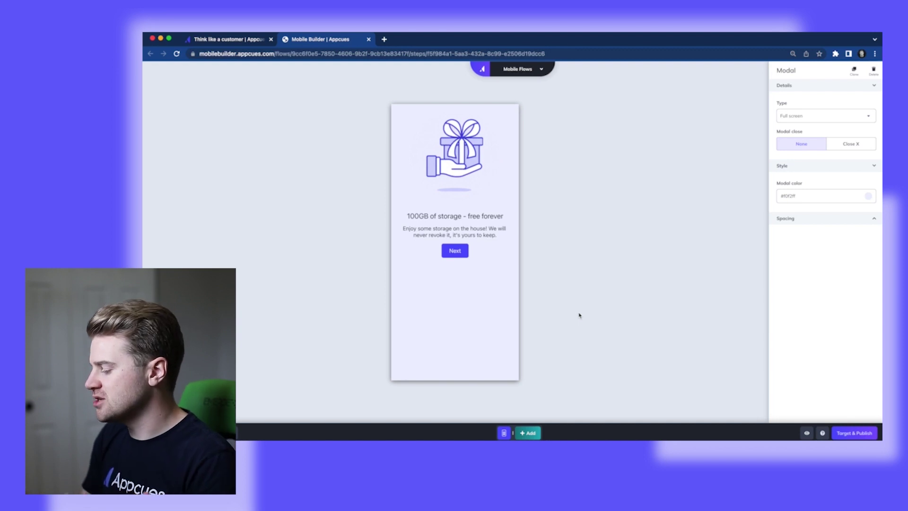
# Step: Set the gift image block height to 500 and switch its sizing from Fill to Fit
pyautogui.click(462, 168)
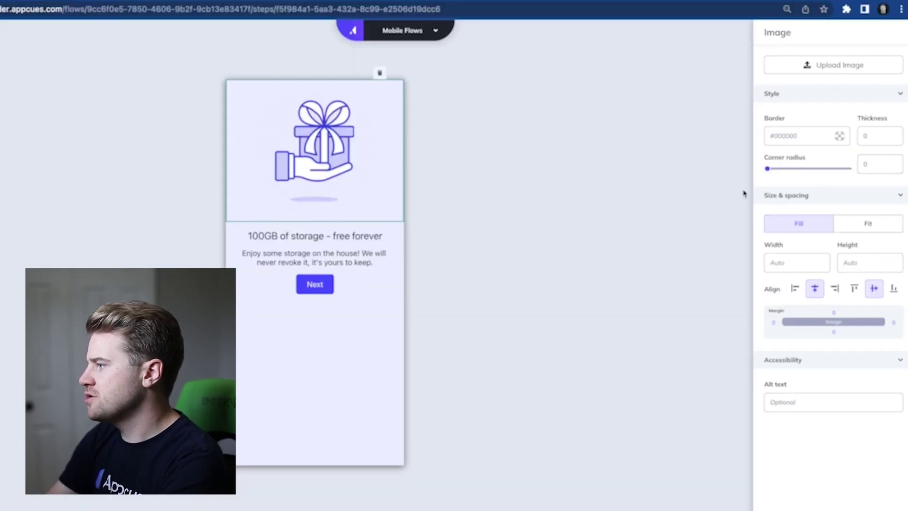
pyautogui.click(870, 263)
pyautogui.write('3')
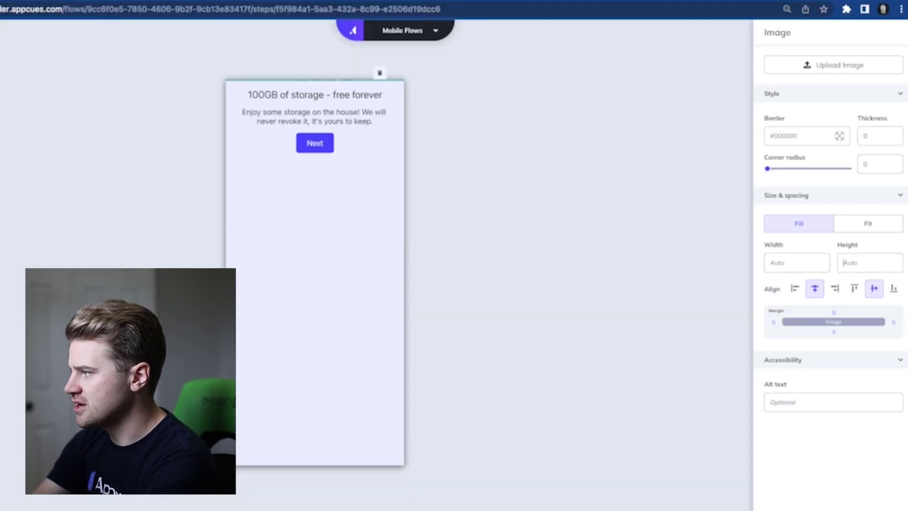
pyautogui.write('500')
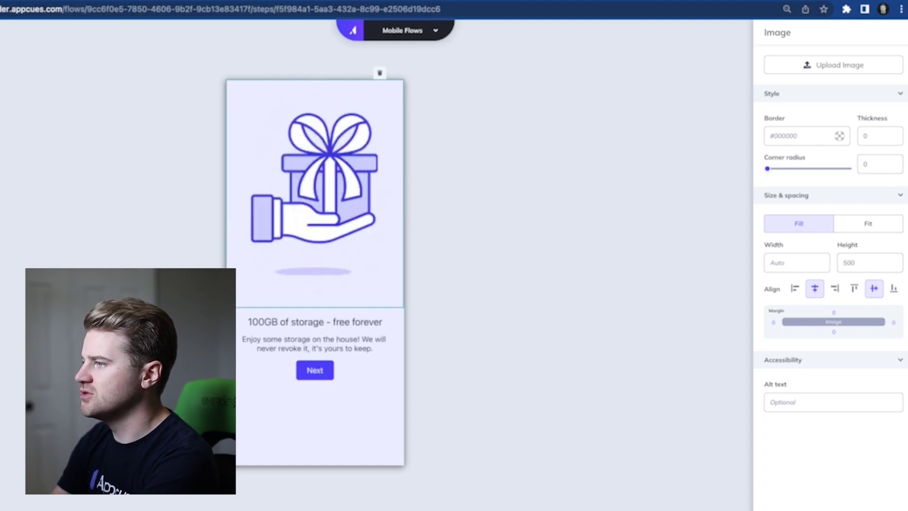
pyautogui.click(454, 298)
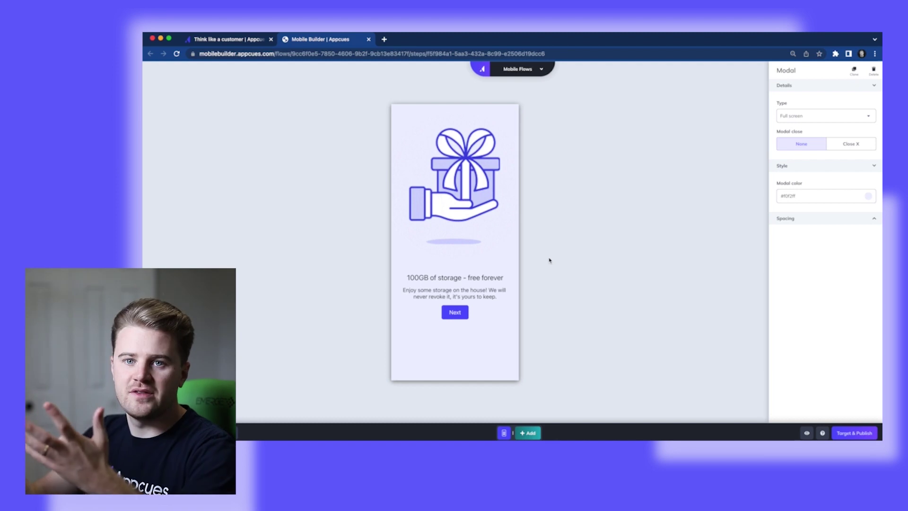
pyautogui.click(468, 213)
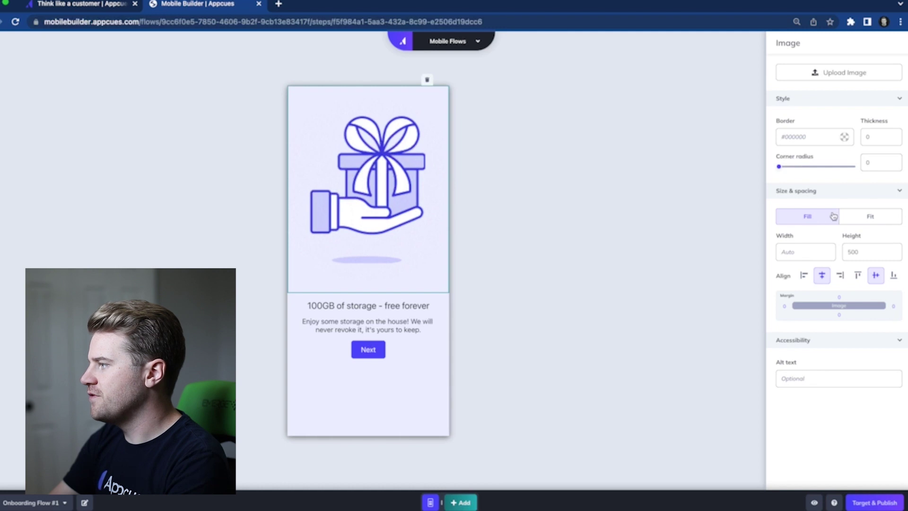
pyautogui.click(881, 217)
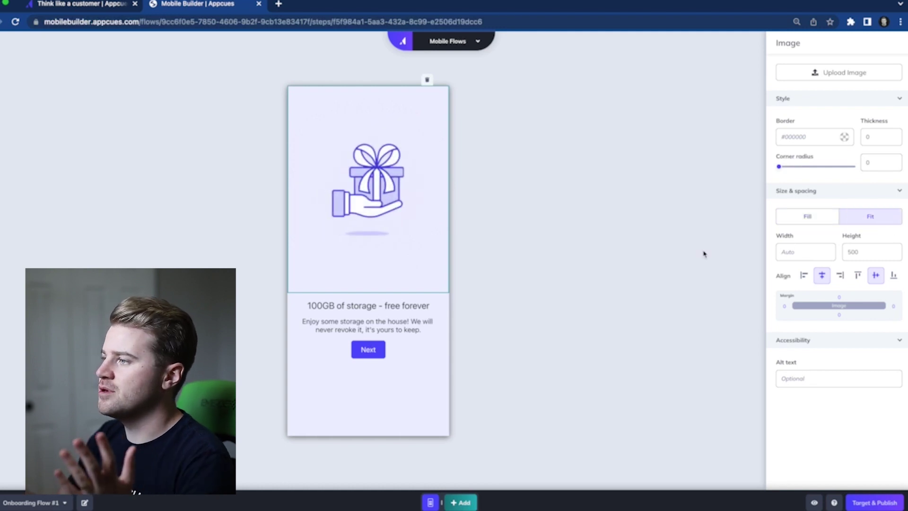
pyautogui.click(679, 256)
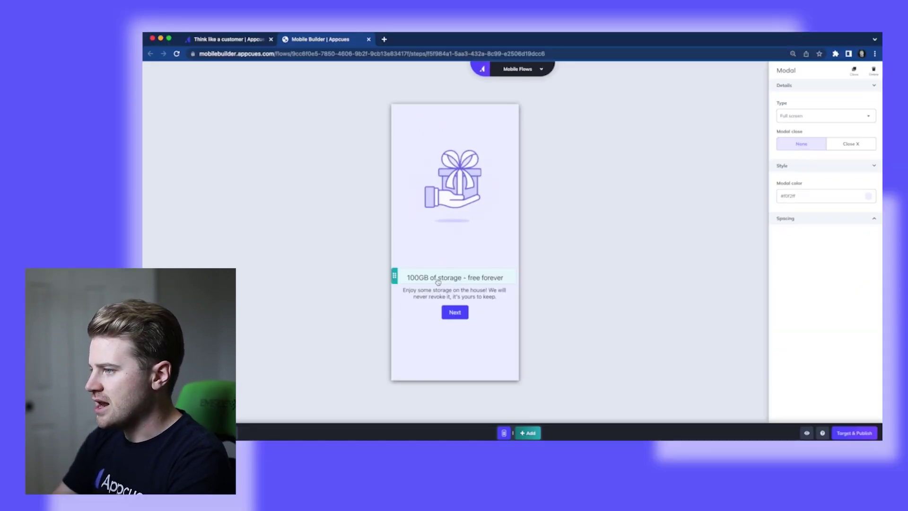
# Step: Apply the mulish font to the heading; open and dismiss Add custom font for the body
pyautogui.doubleClick(345, 305)
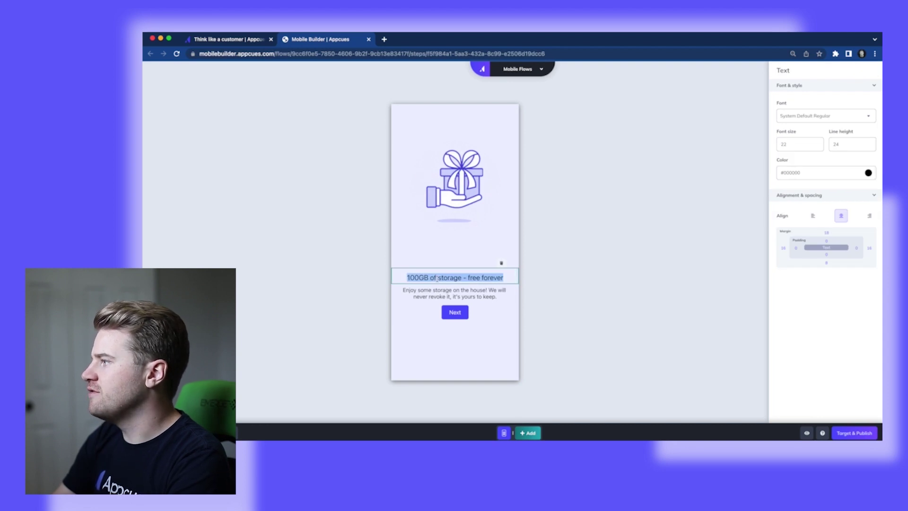
pyautogui.click(808, 120)
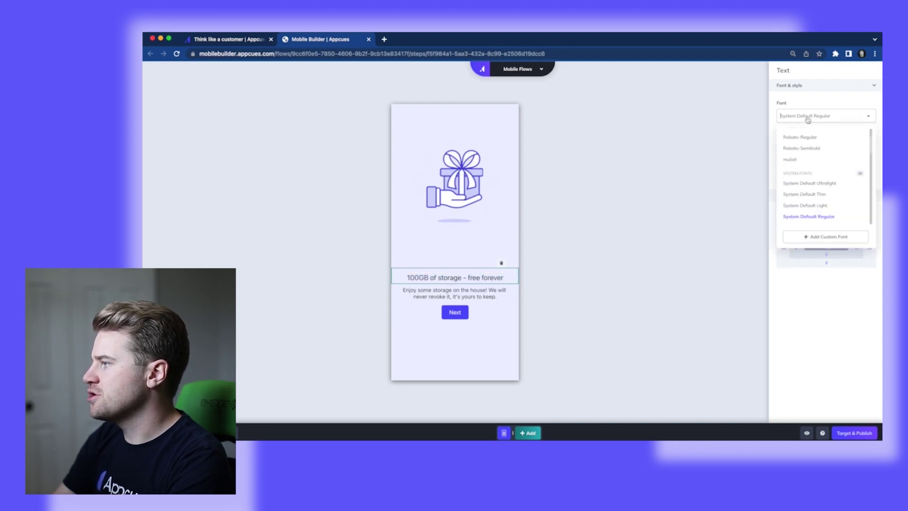
pyautogui.click(796, 160)
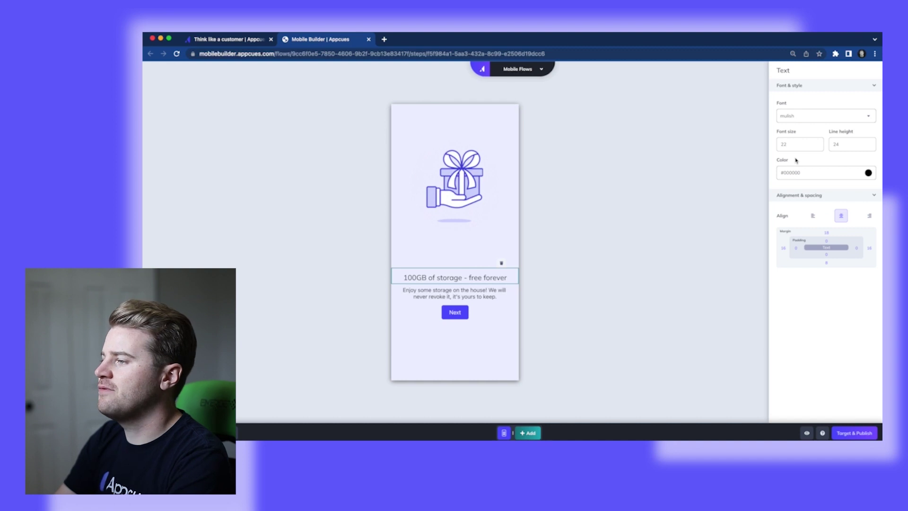
pyautogui.press('Tab')
pyautogui.press('Tab')
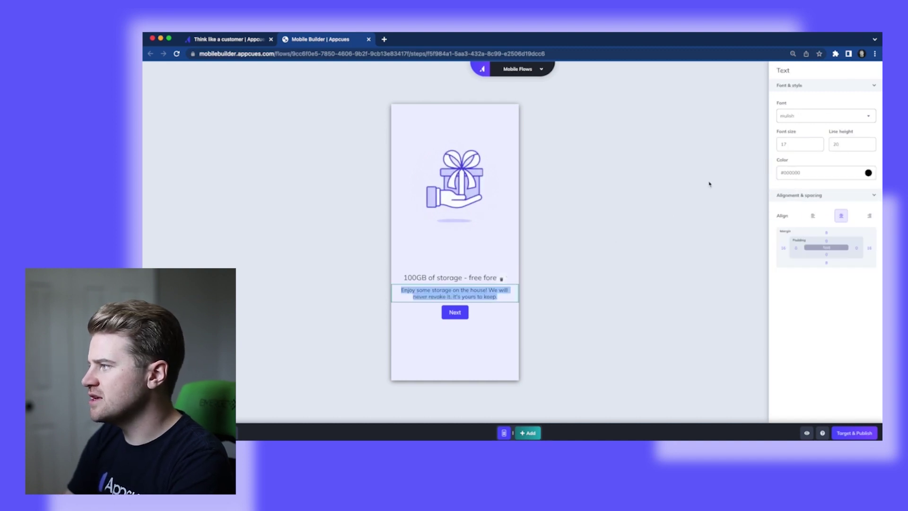
pyautogui.click(809, 120)
pyautogui.click(818, 235)
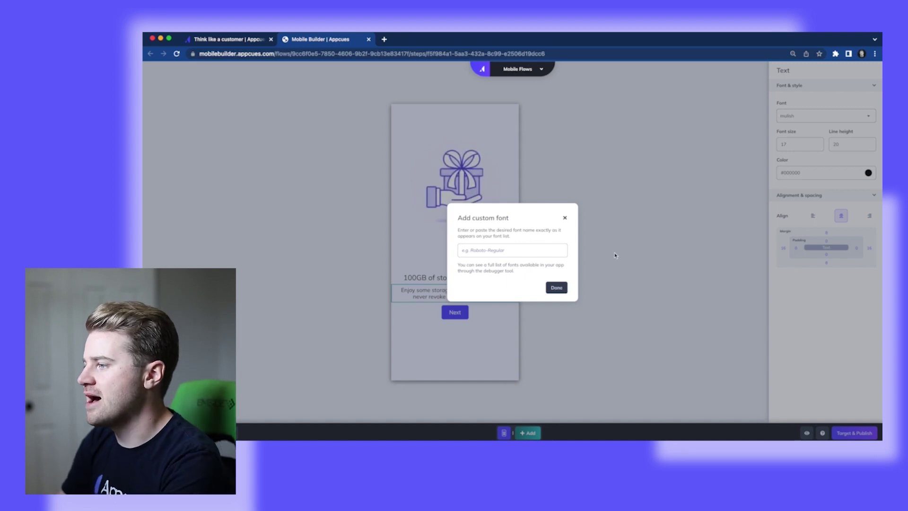
pyautogui.click(478, 314)
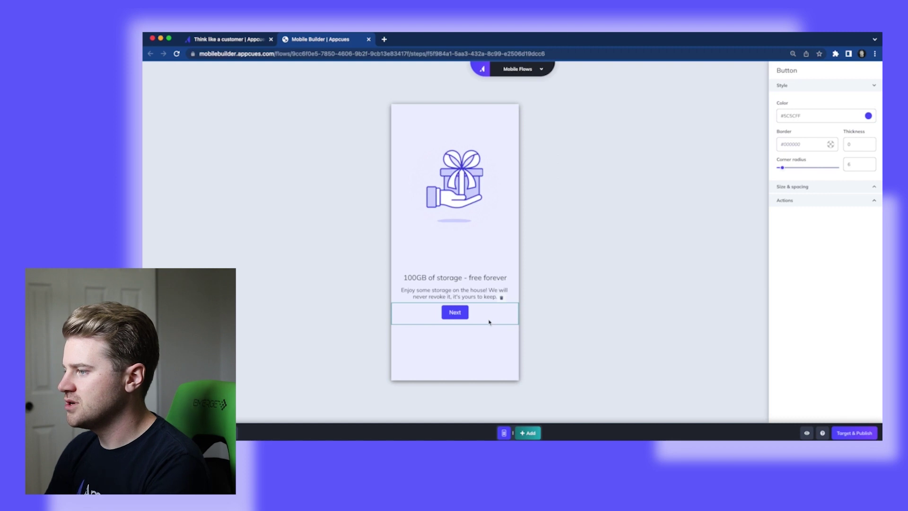
# Step: Drag the Next button block to the top of the step, above the gift image
pyautogui.moveTo(480, 316); pyautogui.dragTo(472, 123)
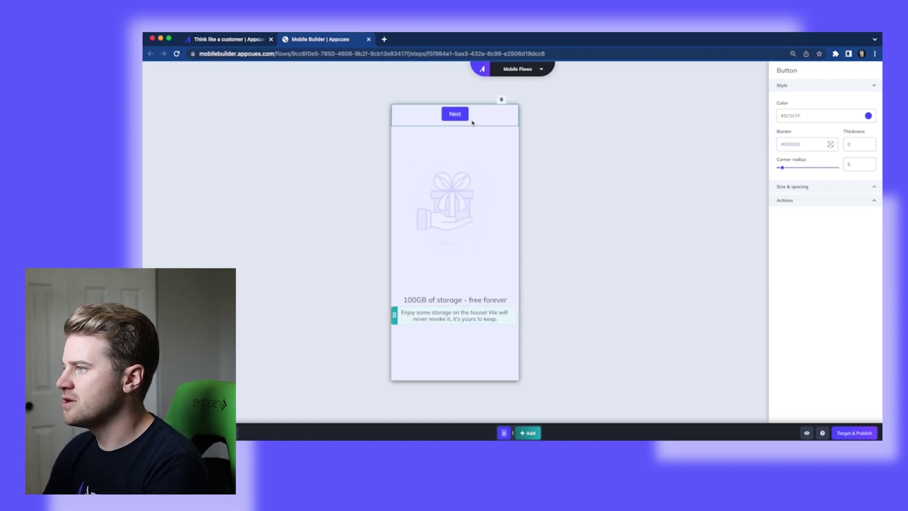
pyautogui.click(580, 164)
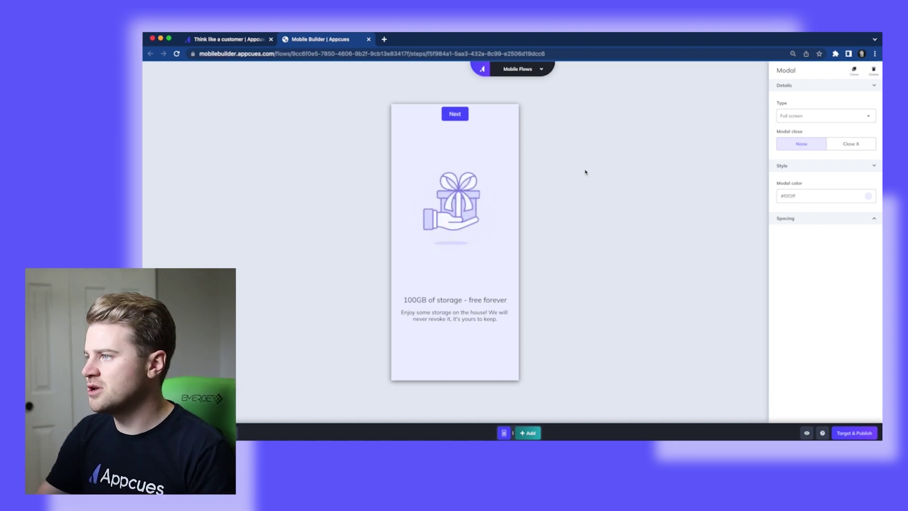
# Step: Right-align the Next button and make its background fully transparent
pyautogui.click(485, 115)
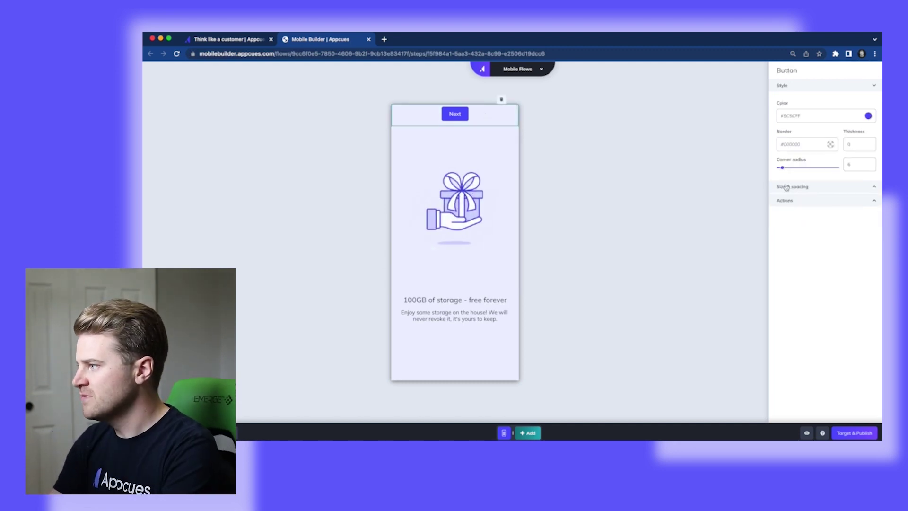
pyautogui.click(799, 186)
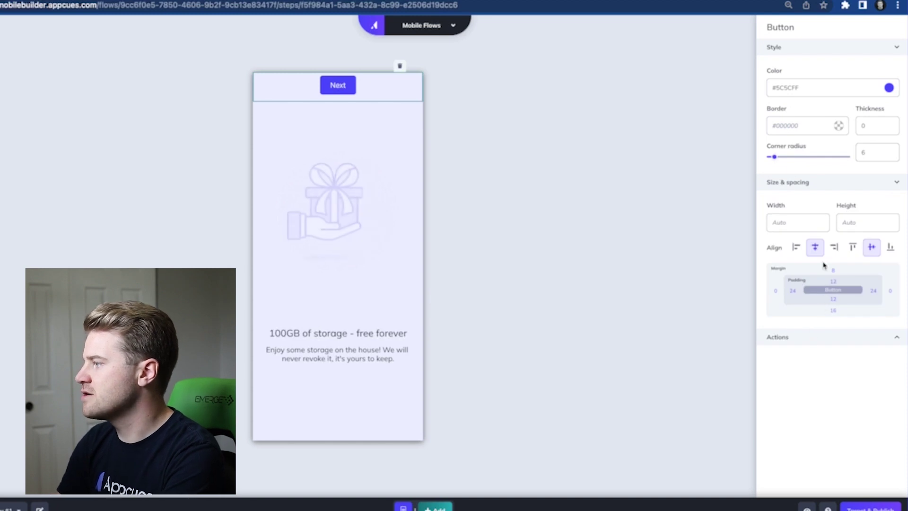
pyautogui.click(834, 248)
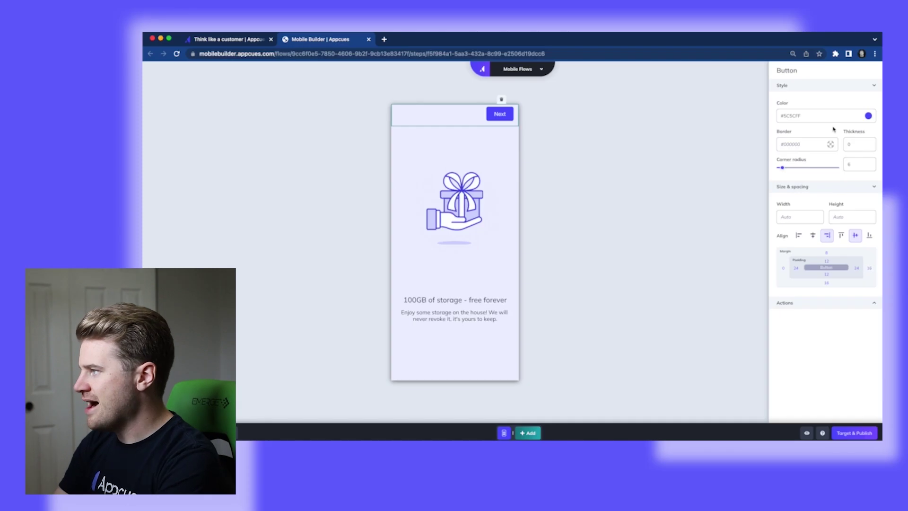
pyautogui.click(889, 88)
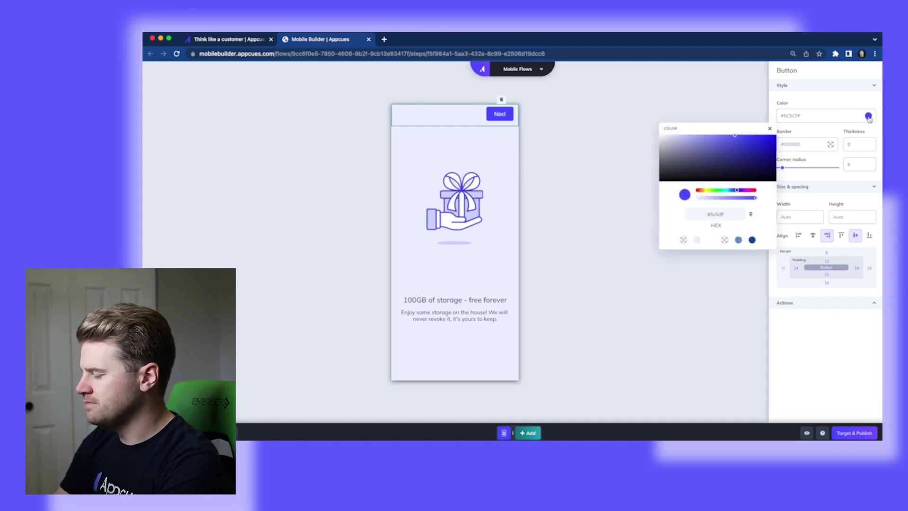
pyautogui.click(683, 241)
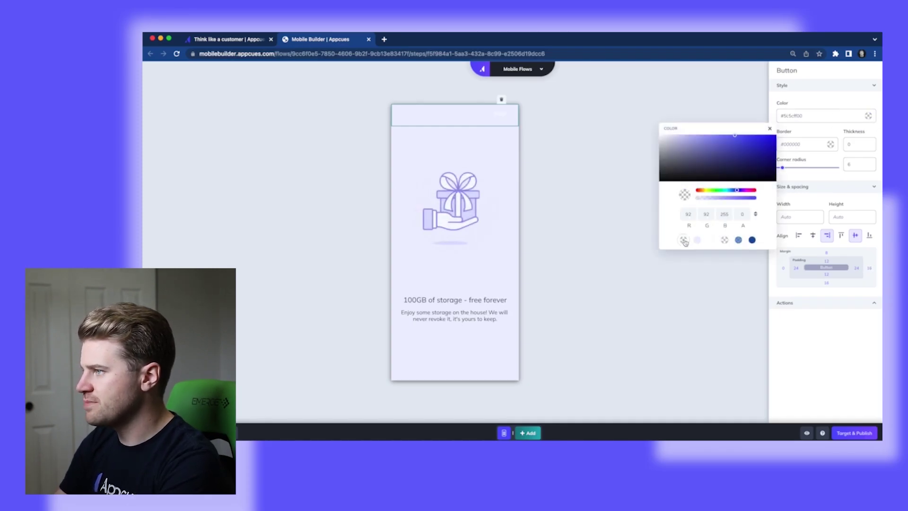
# Step: Style the button label in mulish with dark blue #0054b0 text
pyautogui.click(501, 114)
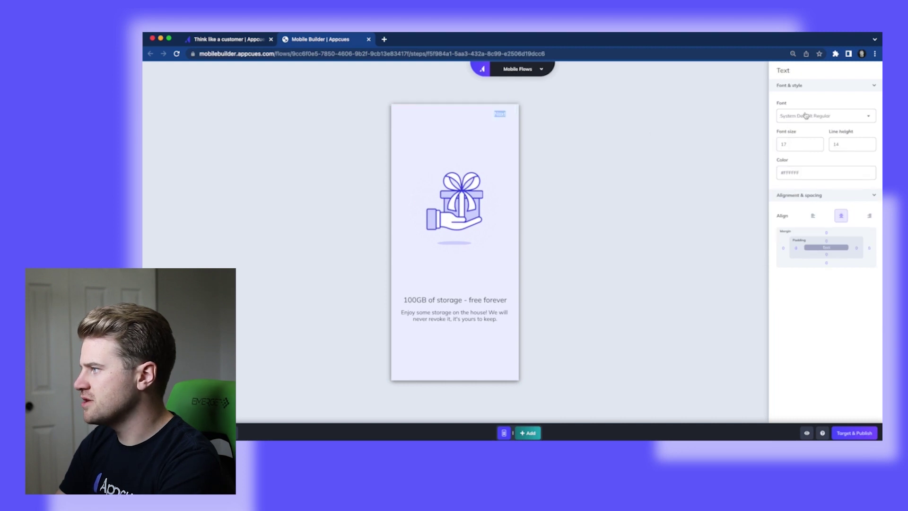
pyautogui.click(804, 115)
pyautogui.click(735, 161)
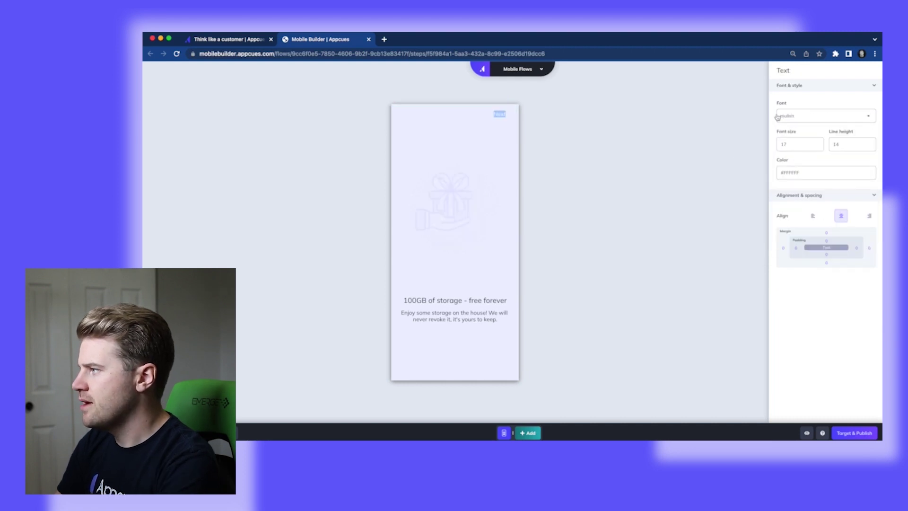
pyautogui.click(867, 176)
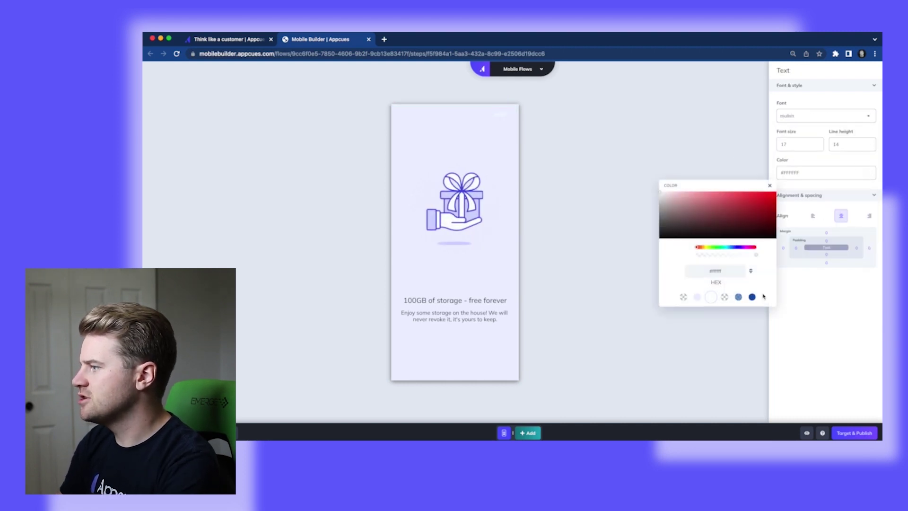
pyautogui.click(751, 297)
pyautogui.click(633, 267)
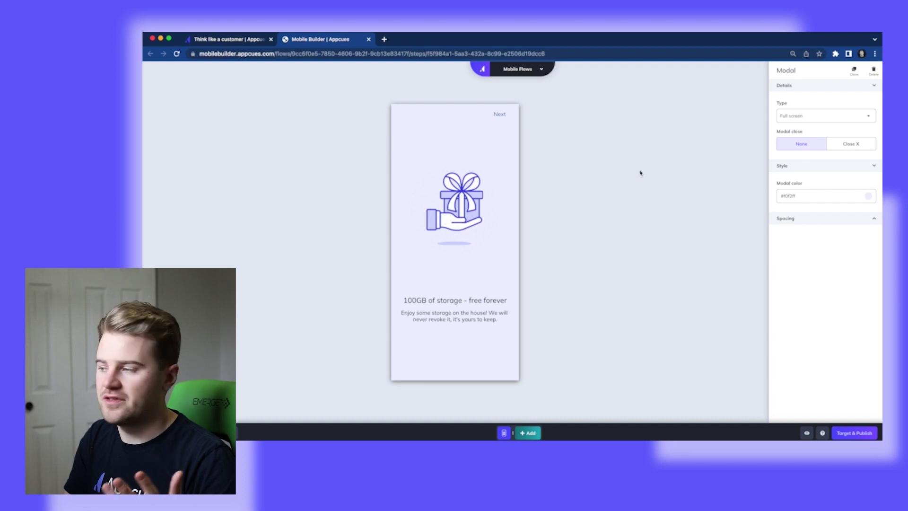
# Step: Rename the button to Skip and set its action to Dismiss Flow
pyautogui.doubleClick(499, 114)
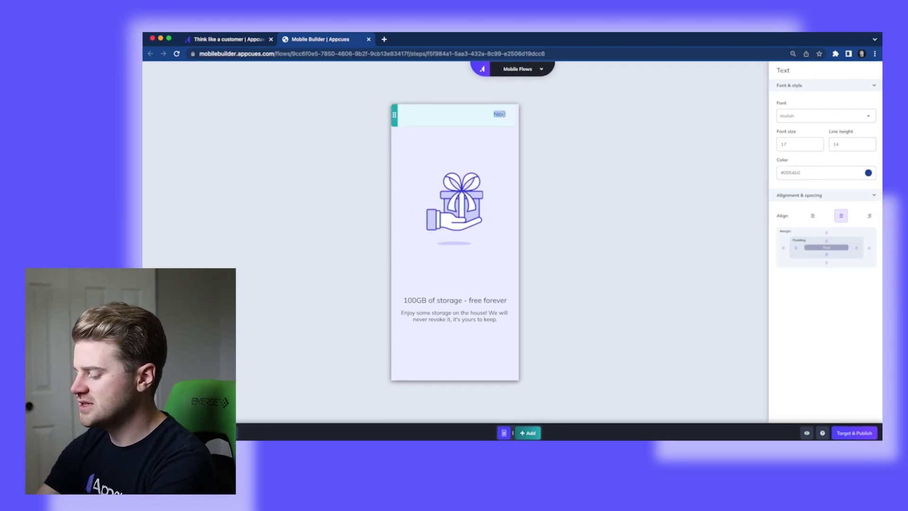
pyautogui.write('Skip')
pyautogui.click(594, 180)
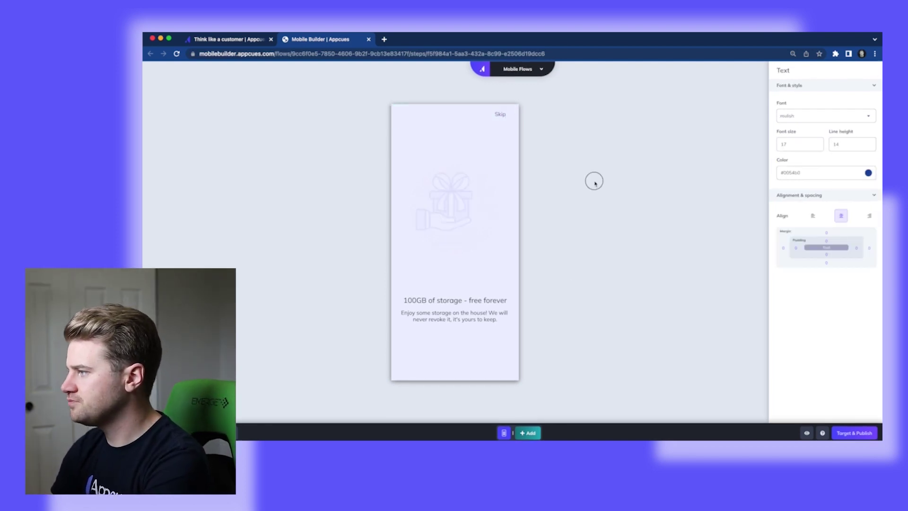
pyautogui.click(500, 114)
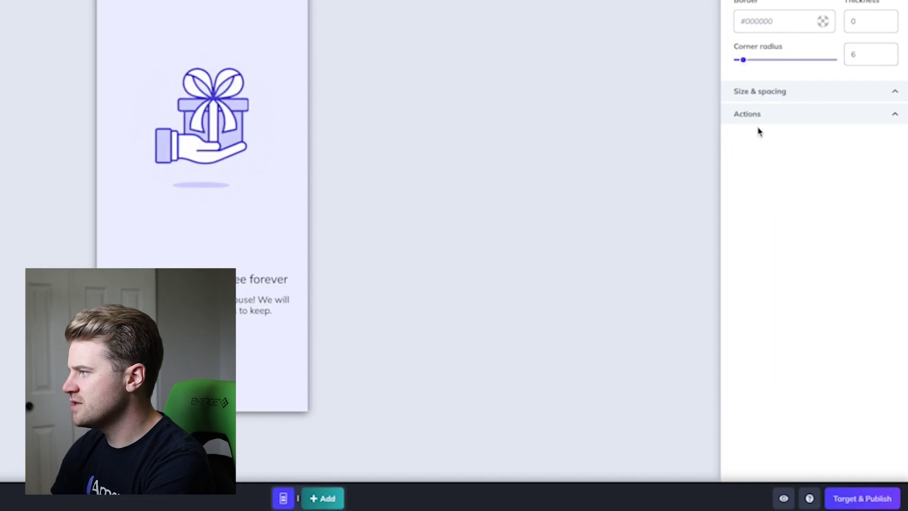
pyautogui.click(760, 122)
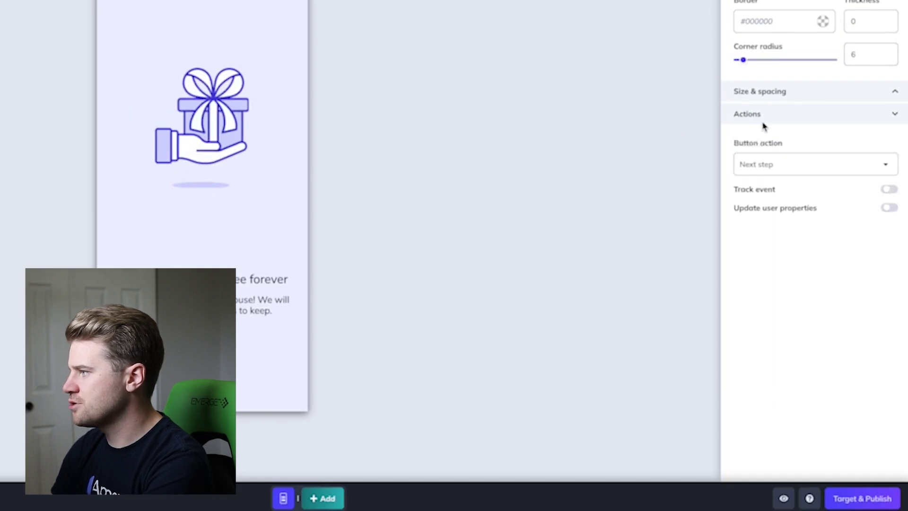
pyautogui.click(790, 168)
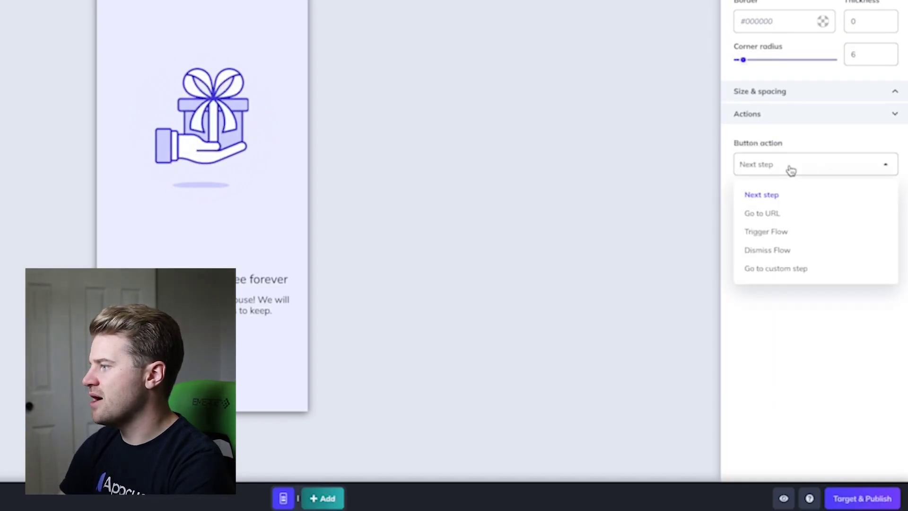
pyautogui.click(775, 257)
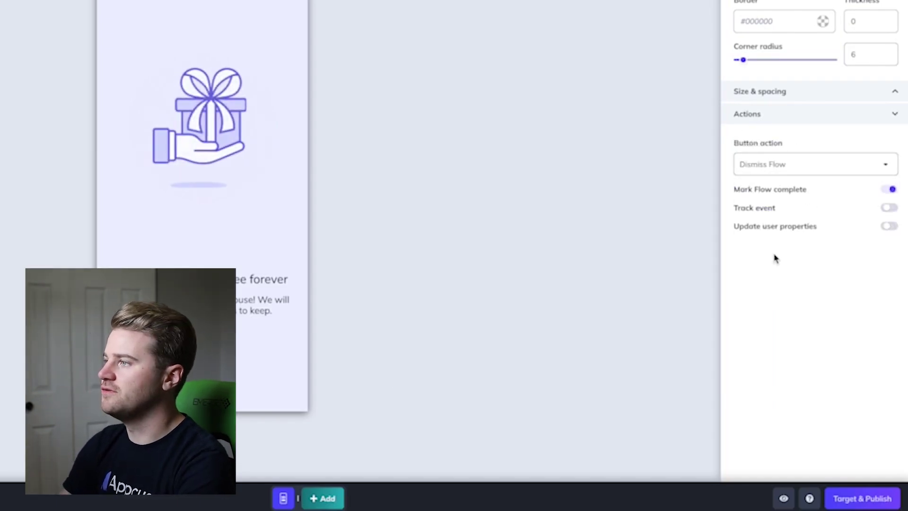
pyautogui.click(565, 240)
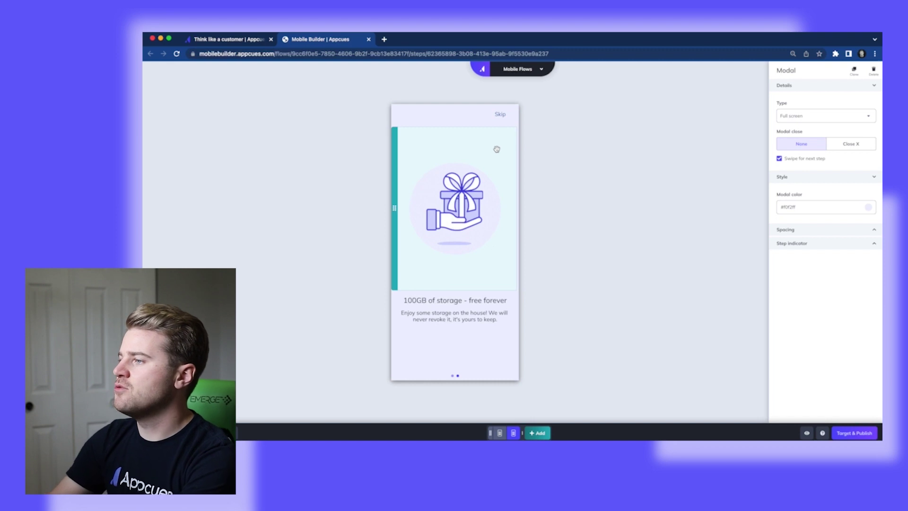
# Step: Replace the second step's gift illustration with sync.png
pyautogui.click(498, 147)
pyautogui.click(816, 93)
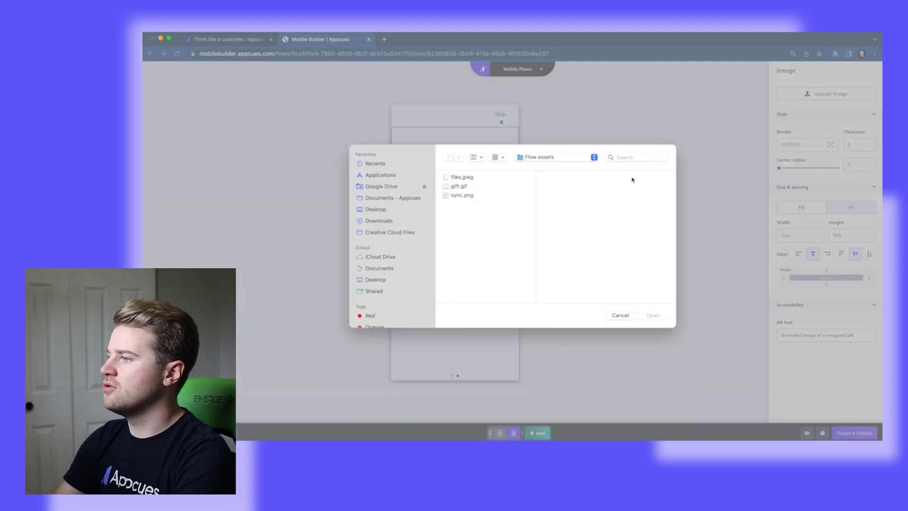
pyautogui.click(454, 188)
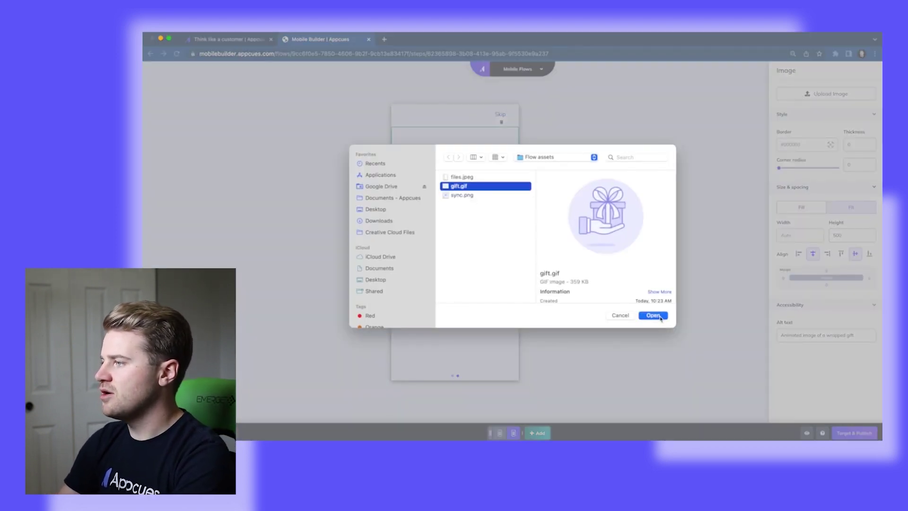
pyautogui.click(461, 196)
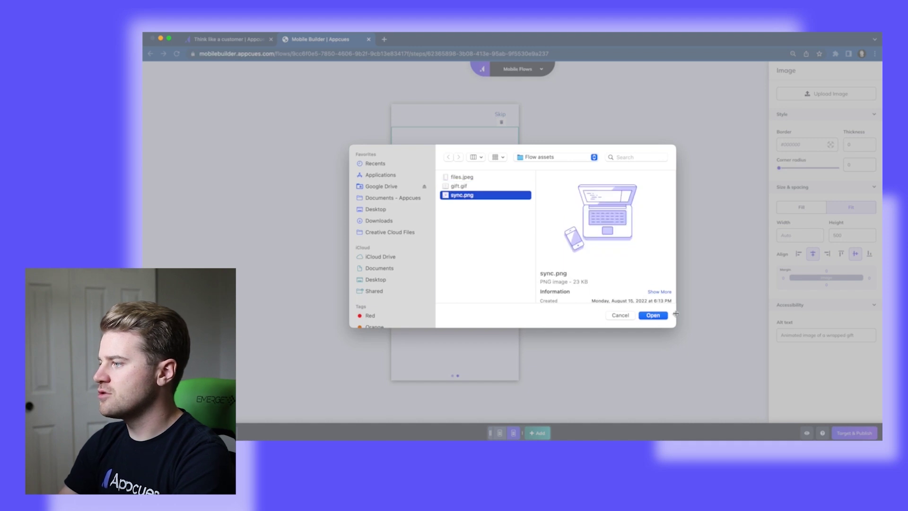
pyautogui.click(653, 315)
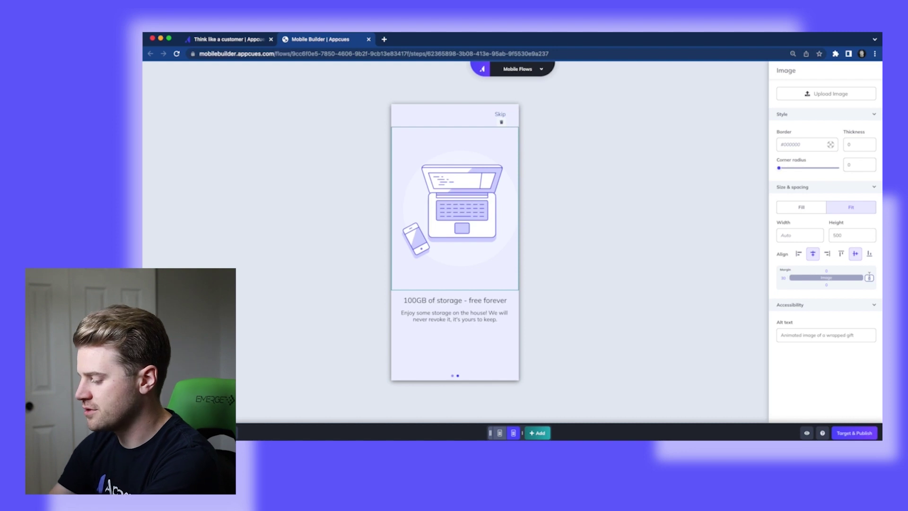
pyautogui.click(625, 265)
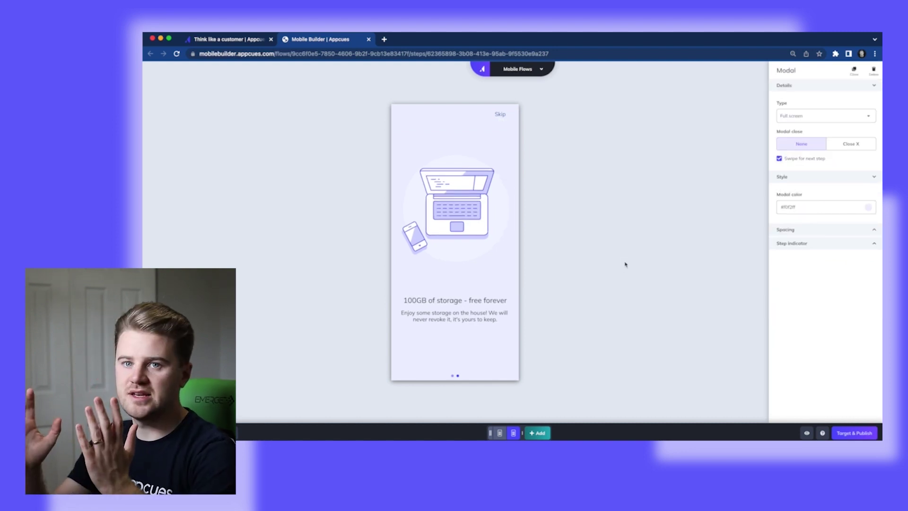
# Step: Paste the heading 'Your files are always in sync' and the new sync description
pyautogui.moveTo(459, 306)
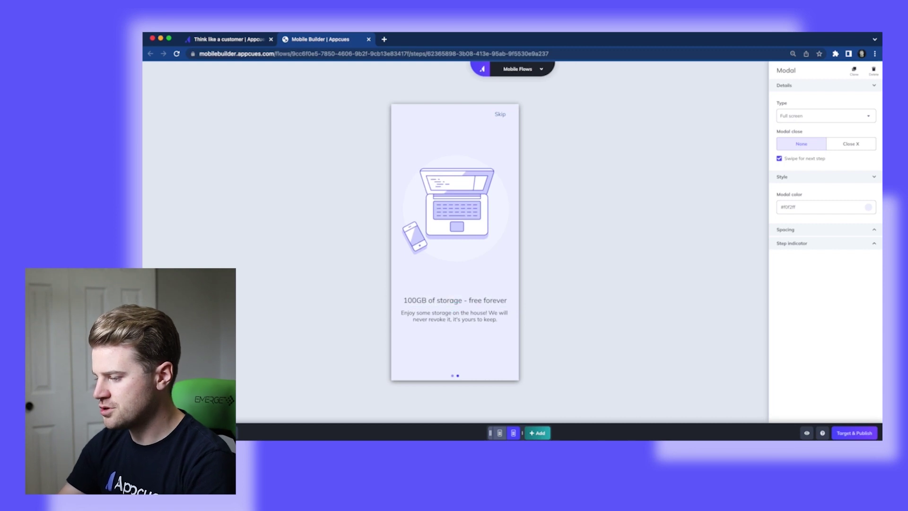
pyautogui.press('super+Tab')
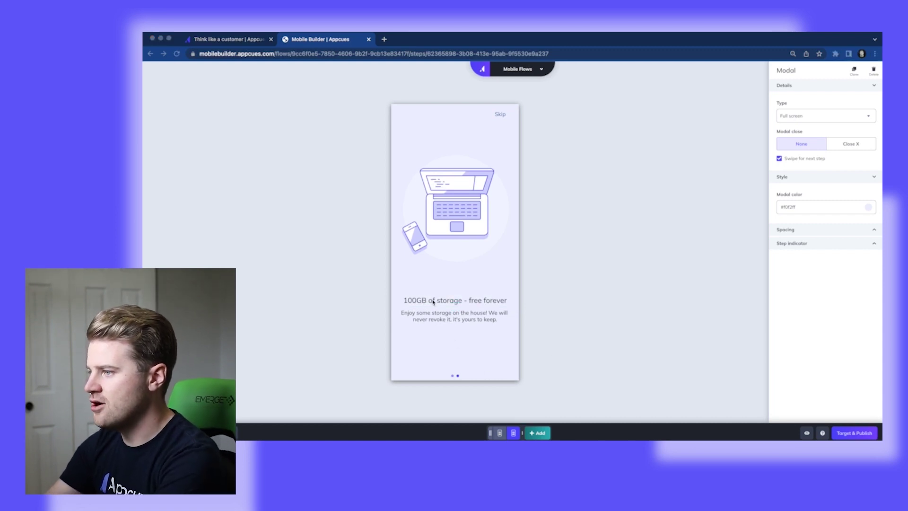
pyautogui.click(602, 350)
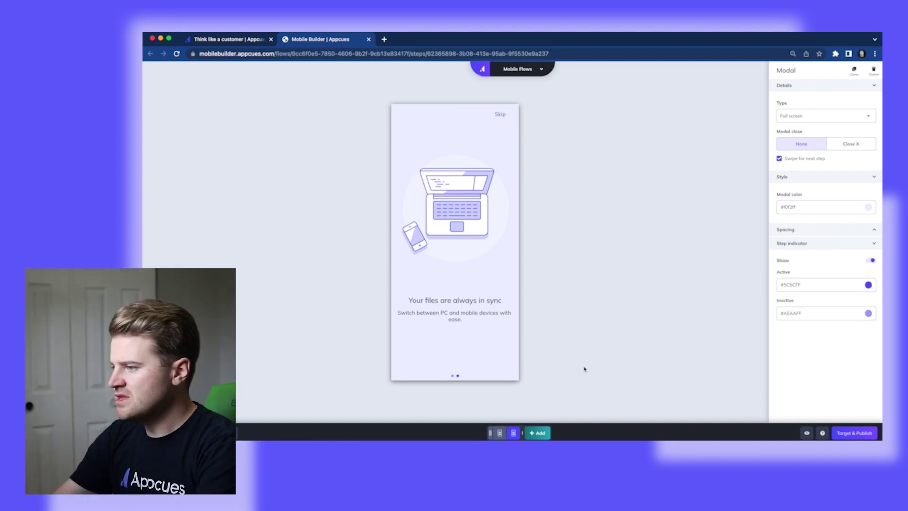
# Step: Set the active step indicator dot colour to the #0054b0 preset
pyautogui.click(500, 433)
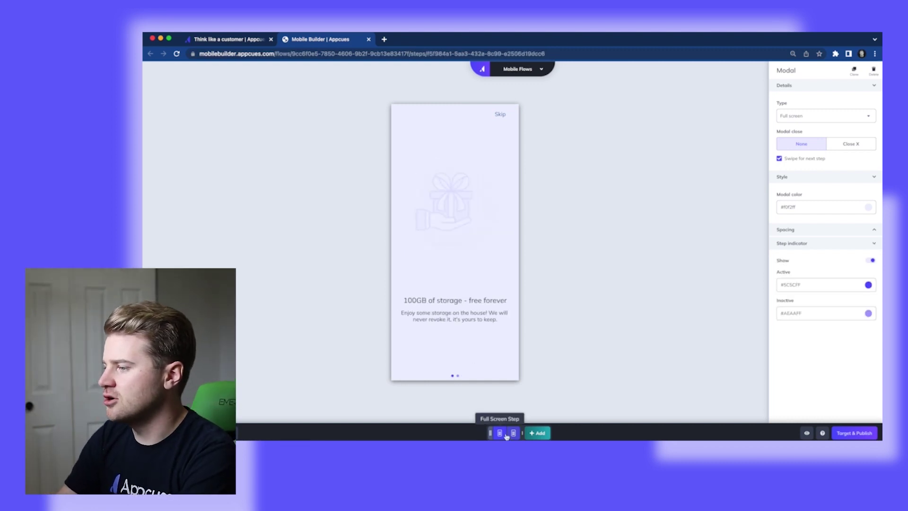
pyautogui.click(513, 432)
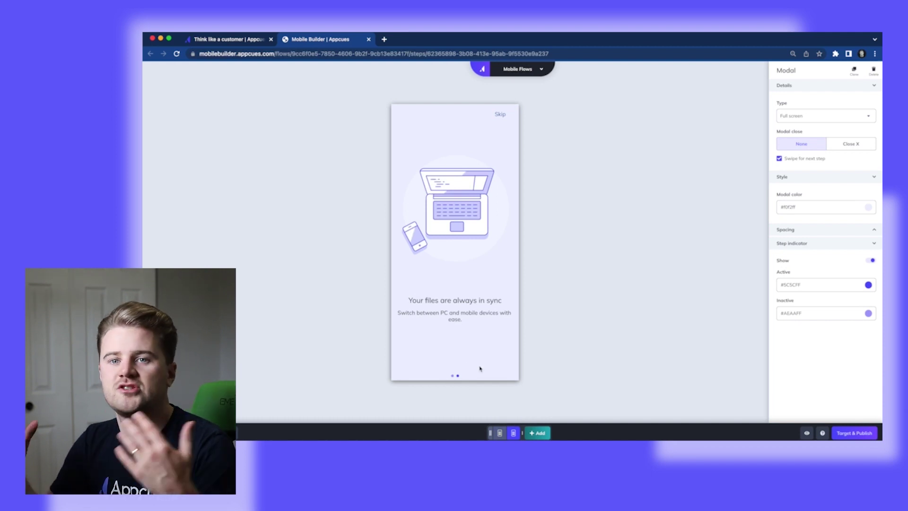
pyautogui.click(869, 284)
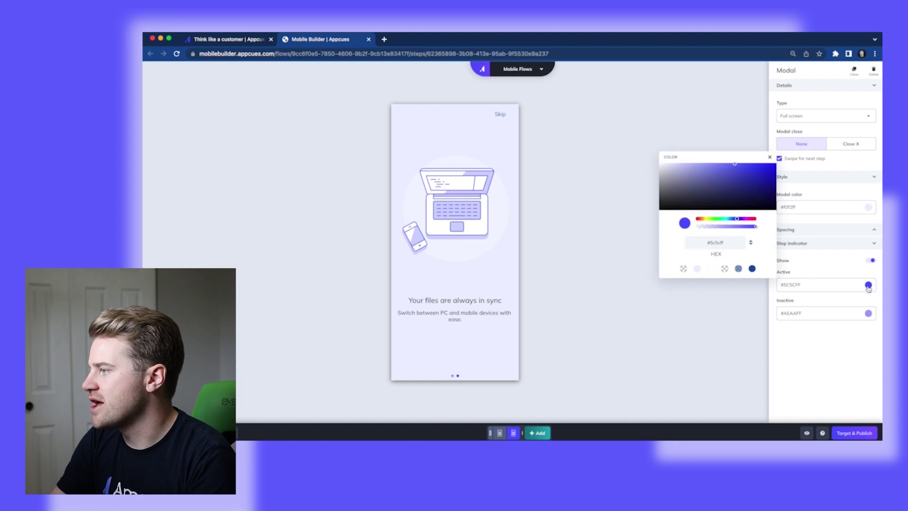
pyautogui.click(752, 268)
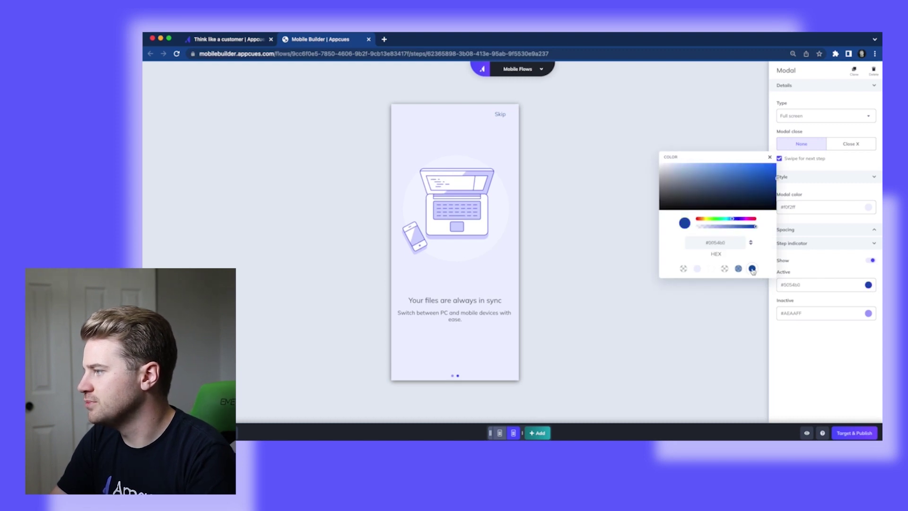
pyautogui.click(757, 301)
# Step: Set the inactive dots to #0054b0 at about 50% alpha (#0054b080)
pyautogui.click(868, 313)
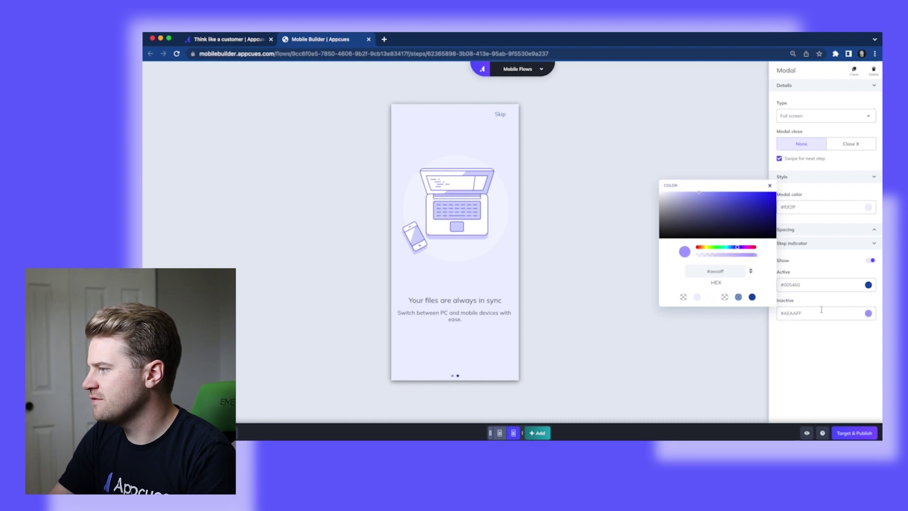
pyautogui.click(752, 297)
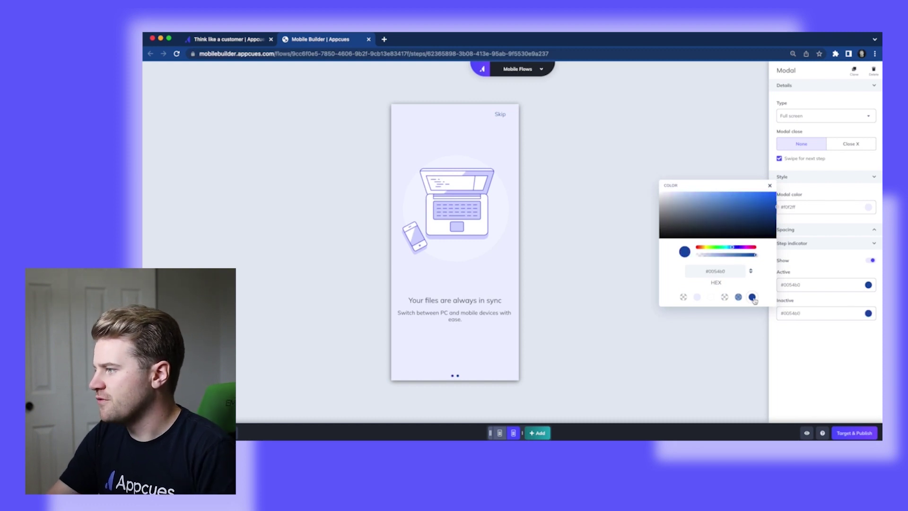
pyautogui.click(756, 256)
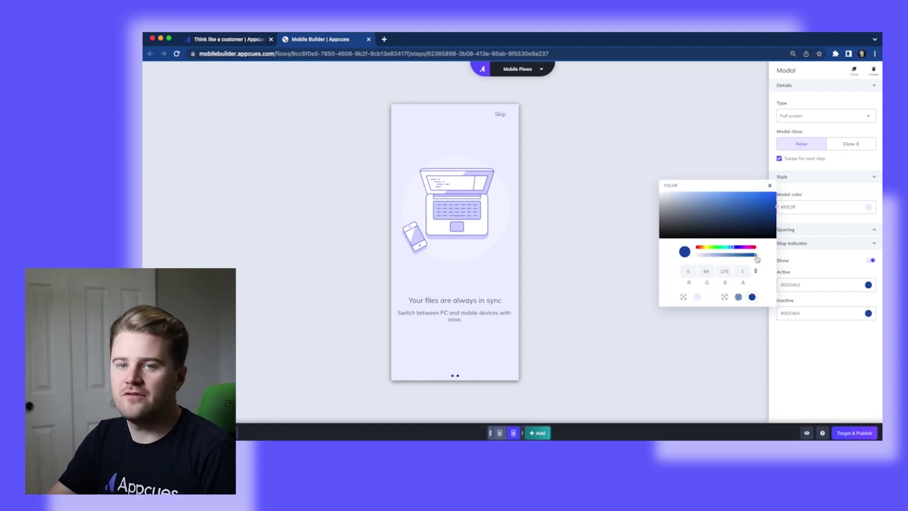
pyautogui.moveTo(758, 259); pyautogui.dragTo(729, 258)
pyautogui.click(641, 366)
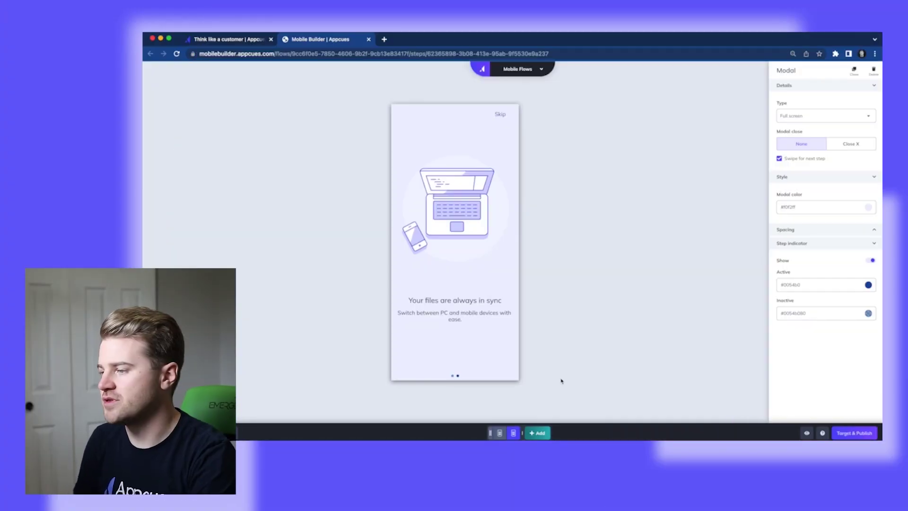
# Step: Clone the step and replace the third step's image with files.jpeg
pyautogui.click(854, 70)
pyautogui.click(506, 184)
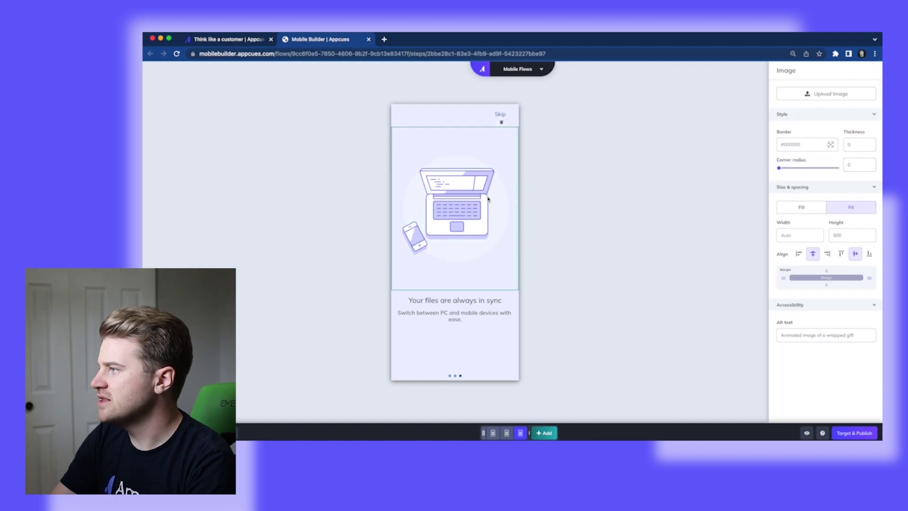
pyautogui.click(812, 94)
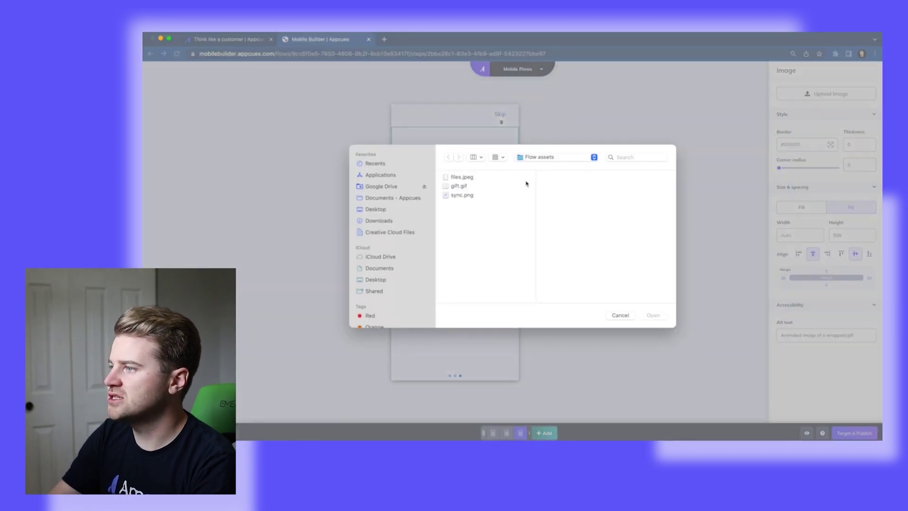
pyautogui.click(458, 178)
pyautogui.click(660, 316)
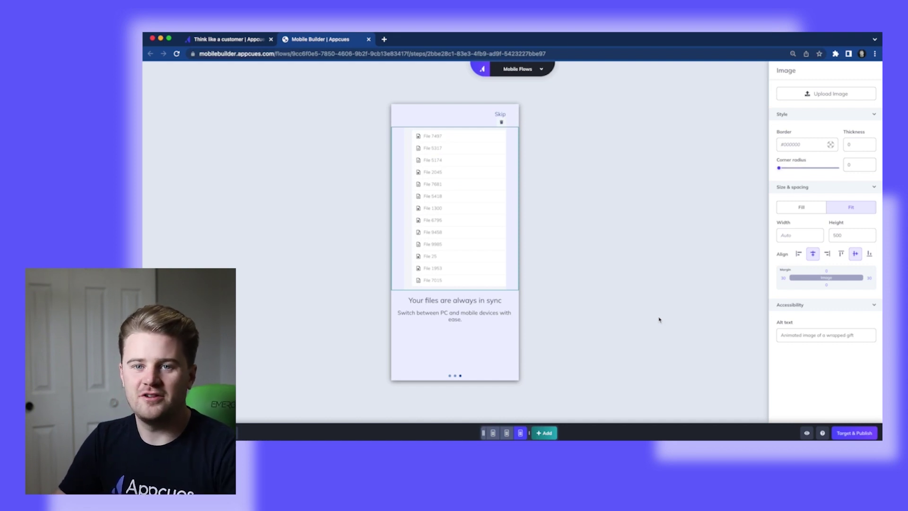
pyautogui.click(659, 318)
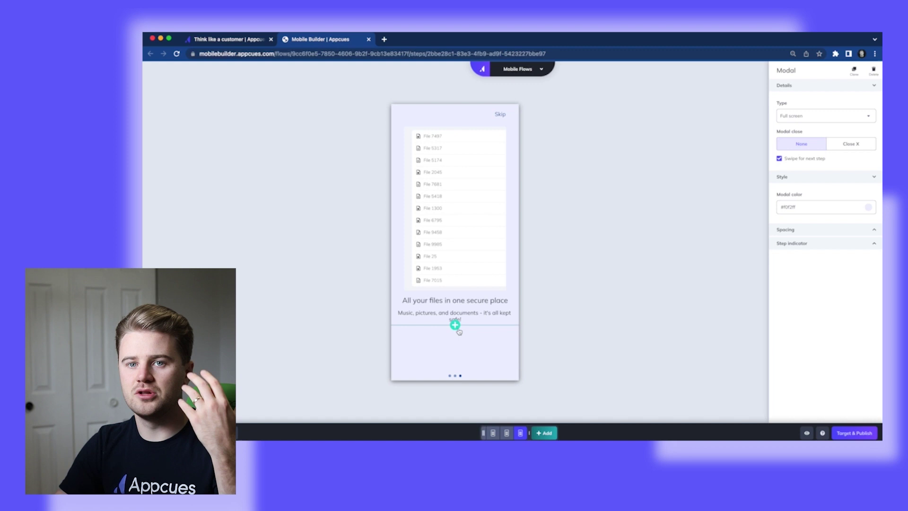
# Step: Add a button block below the third step's description and label it 'Get started'
pyautogui.click(455, 326)
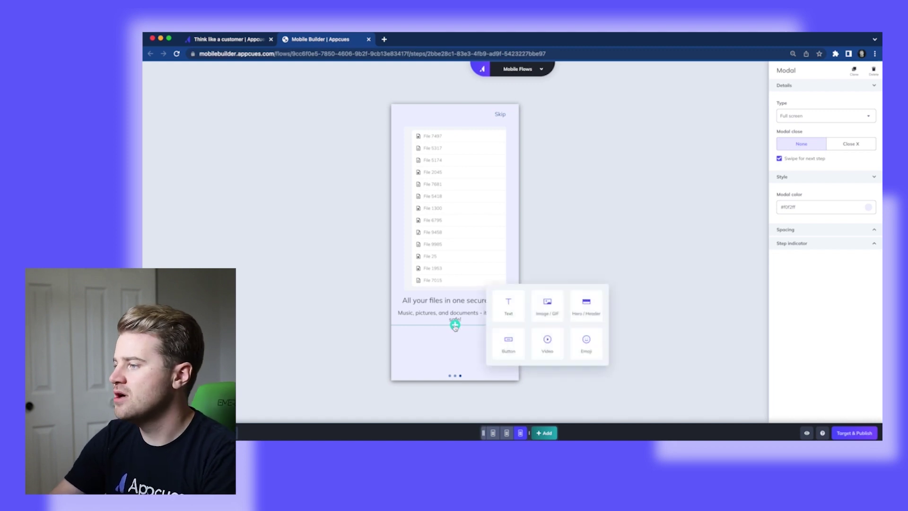
pyautogui.click(509, 347)
pyautogui.doubleClick(460, 336)
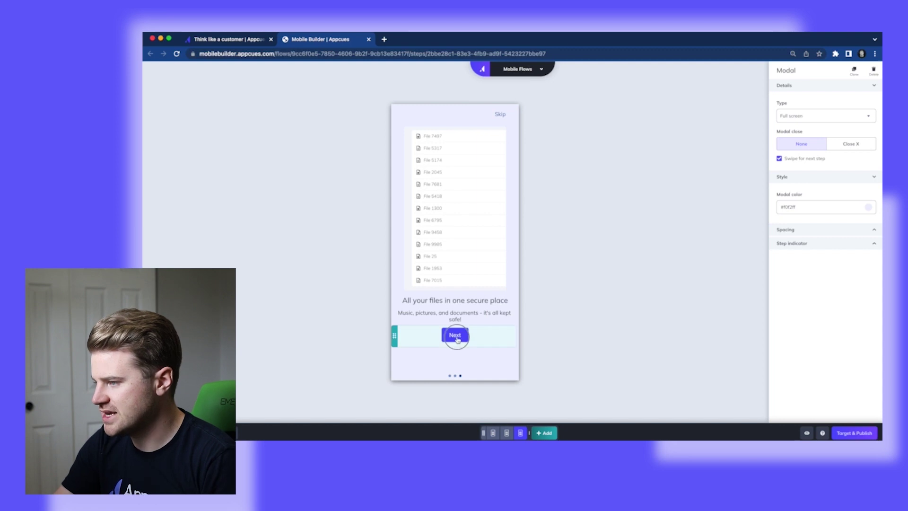
pyautogui.write('Get started')
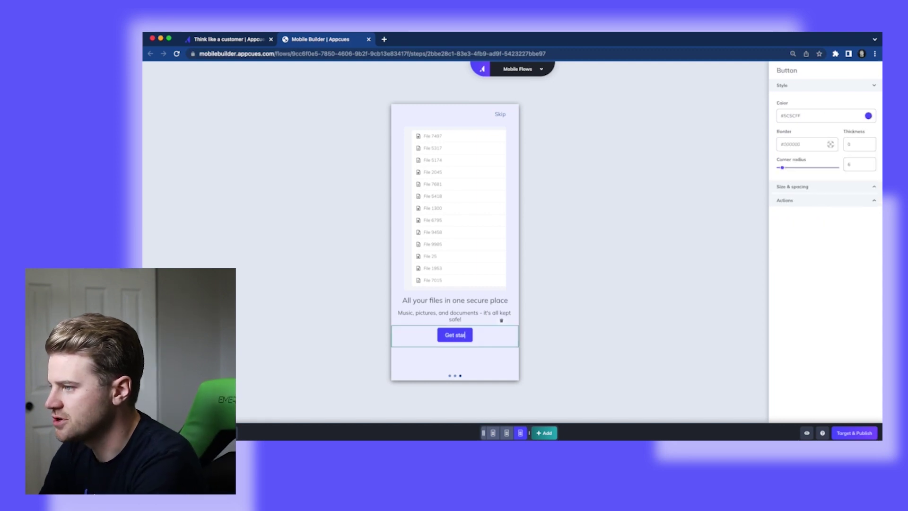
# Step: Colour the Get started button dark blue #0054b0 and set its label font to mulish
pyautogui.click(476, 337)
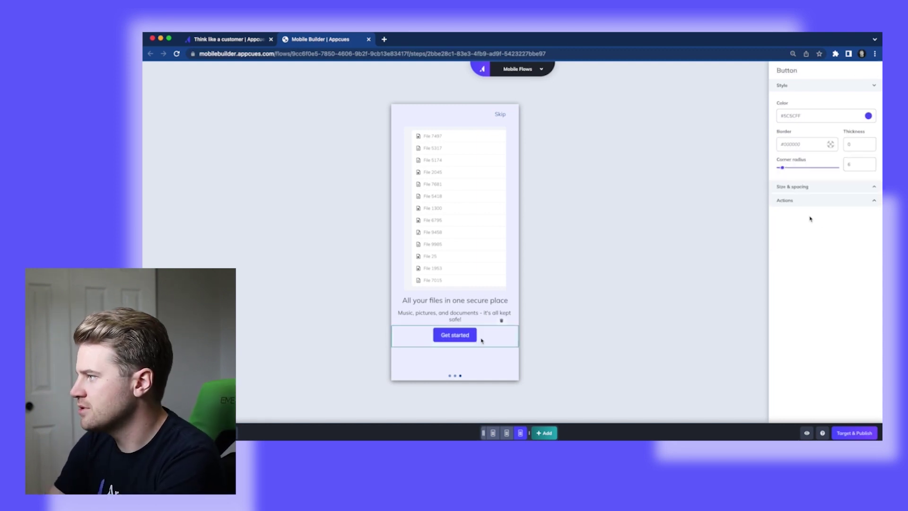
pyautogui.click(868, 118)
pyautogui.click(752, 240)
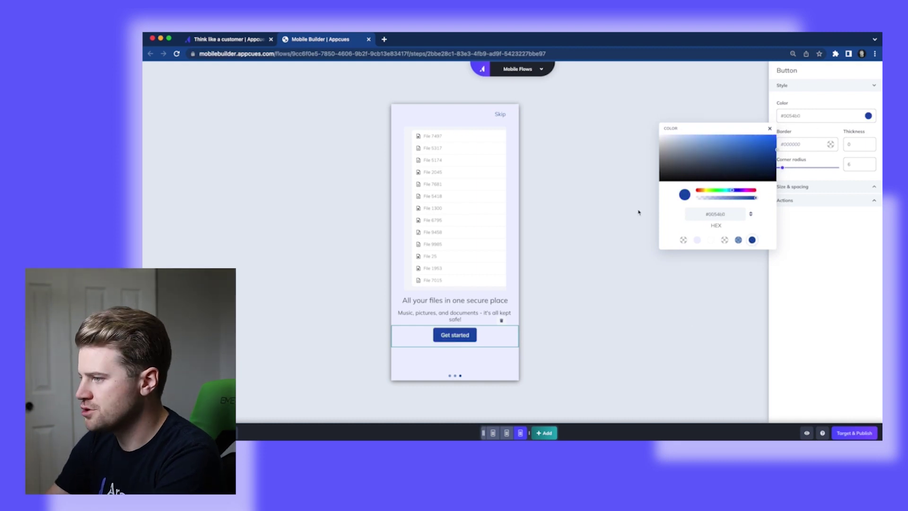
pyautogui.doubleClick(454, 335)
pyautogui.click(810, 116)
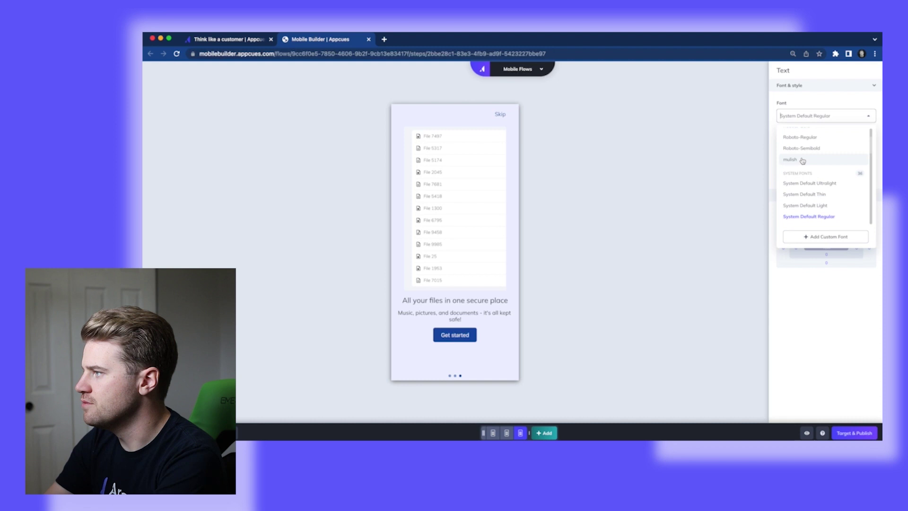
pyautogui.click(802, 158)
pyautogui.click(416, 331)
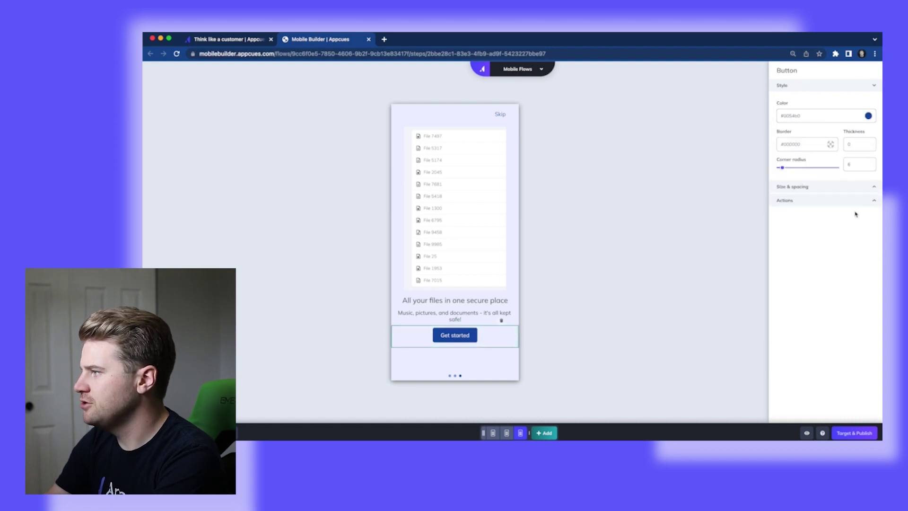
# Step: Set the Get started button's width to 300 px in Size & spacing
pyautogui.click(793, 187)
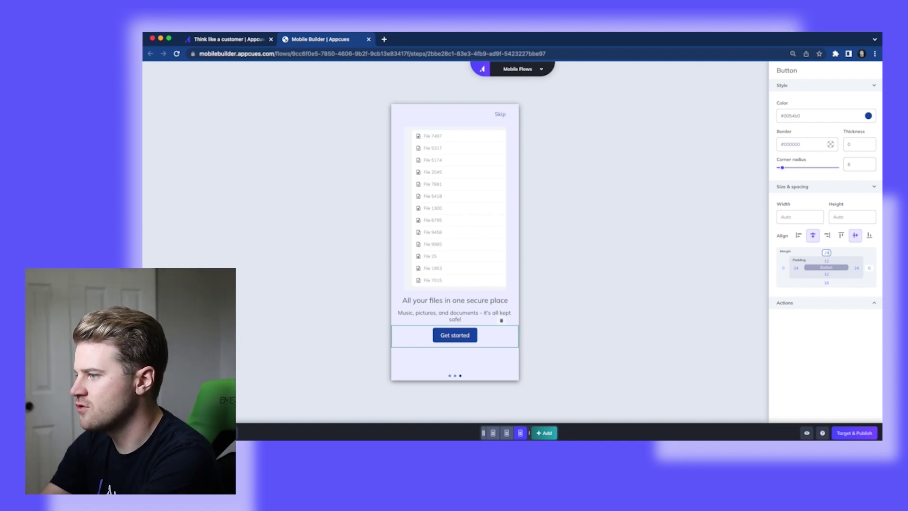
pyautogui.click(736, 304)
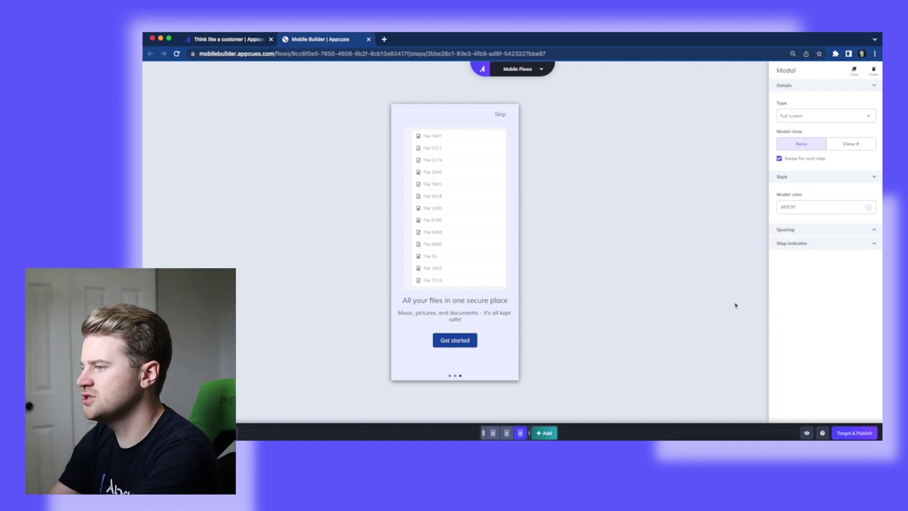
pyautogui.click(474, 345)
pyautogui.click(798, 218)
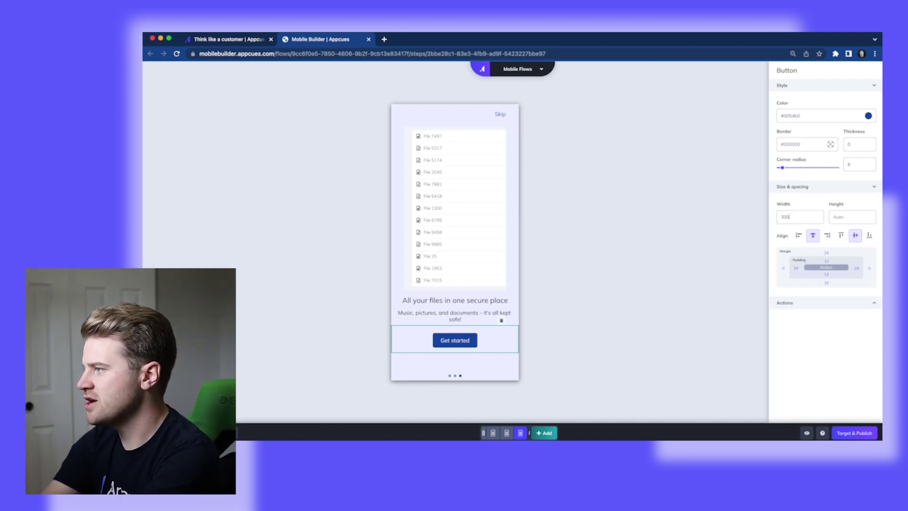
pyautogui.press('Return')
pyautogui.click(501, 320)
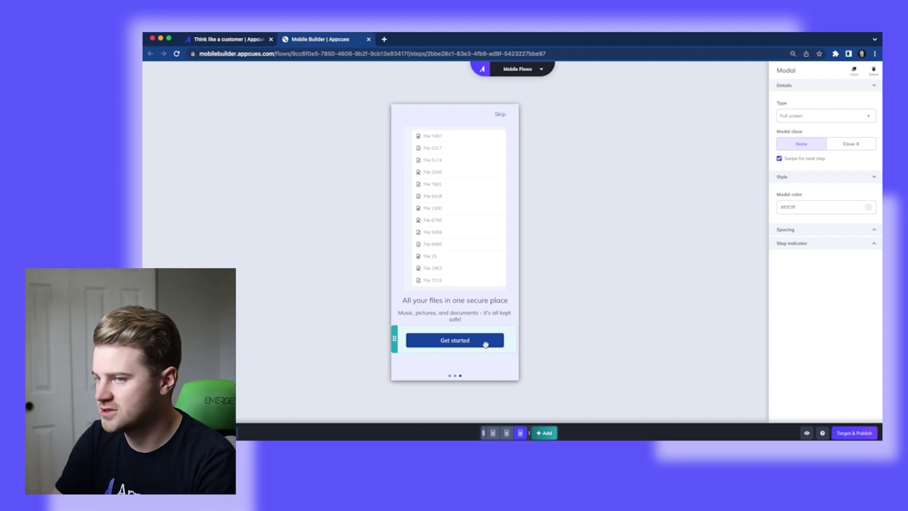
# Step: Review the Get started button's available action options, leaving them unchanged
pyautogui.click(485, 345)
pyautogui.click(783, 201)
pyautogui.click(810, 231)
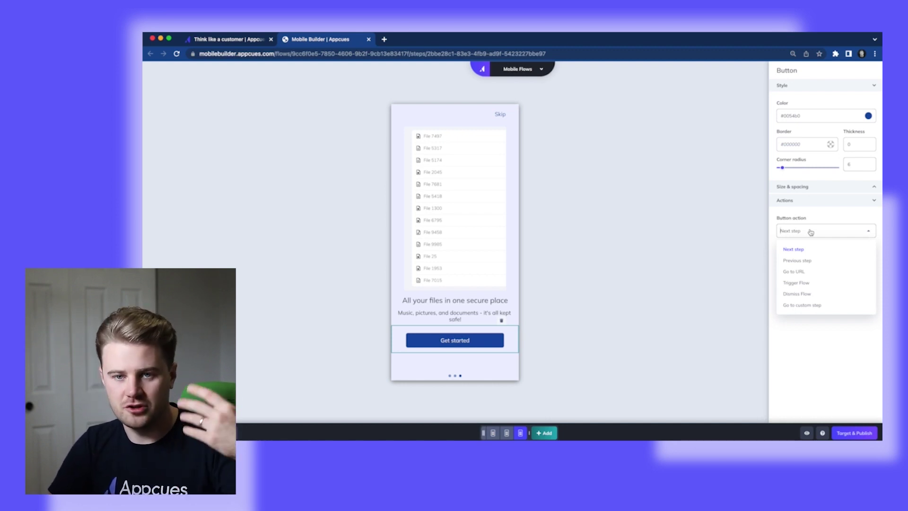
pyautogui.click(628, 273)
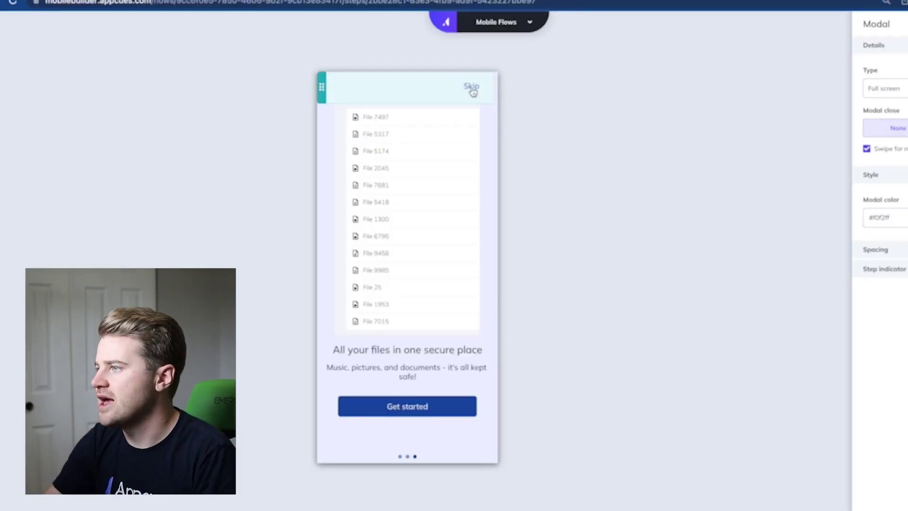
# Step: Replace the third step's 'Skip' label text with 'Close'
pyautogui.doubleClick(500, 115)
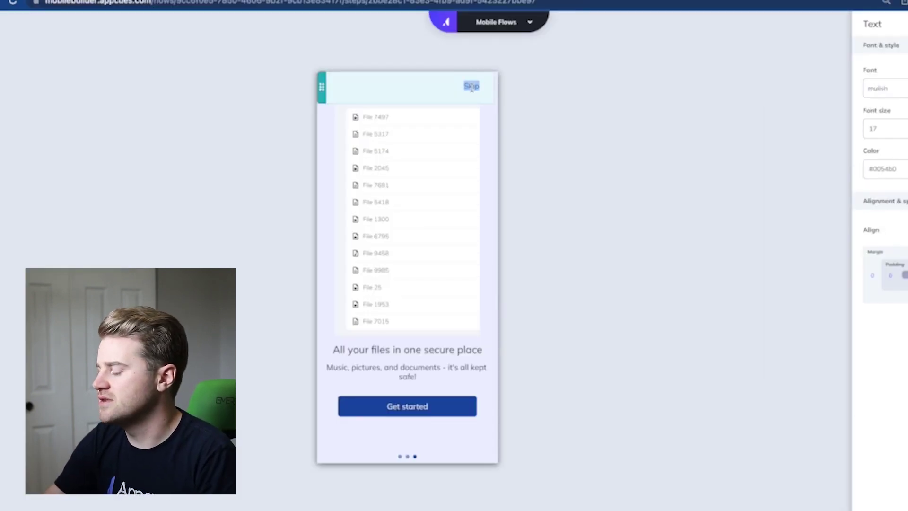
pyautogui.write('Close')
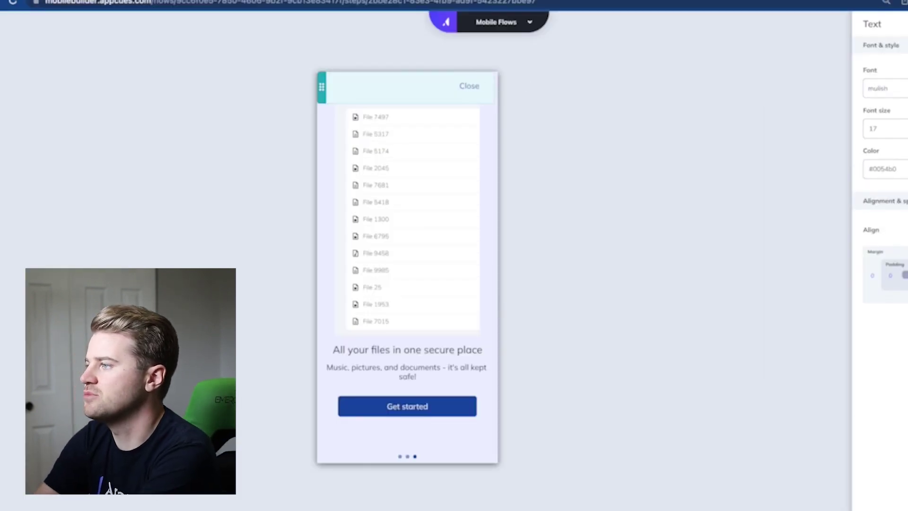
pyautogui.click(598, 164)
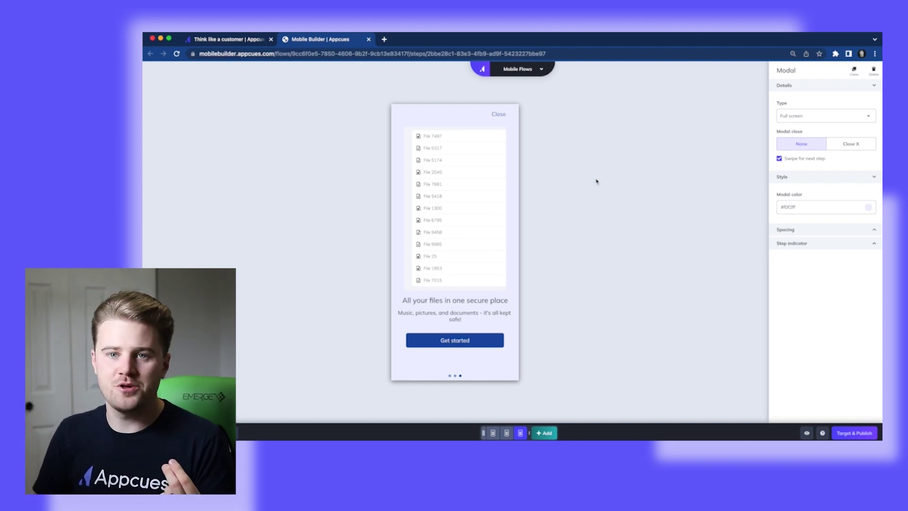
# Step: Check the flow's QR-code preview, then open Target & Publish settings in Appcues Studio
pyautogui.click(808, 434)
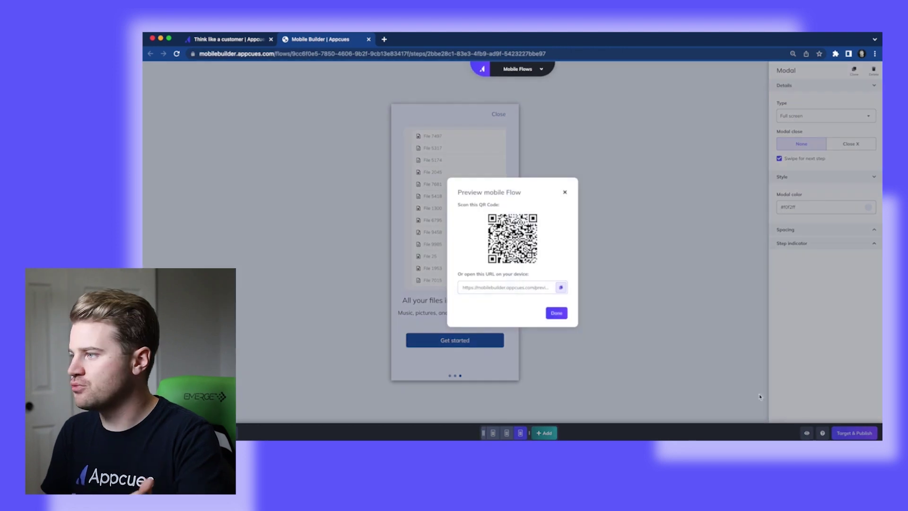
pyautogui.click(617, 283)
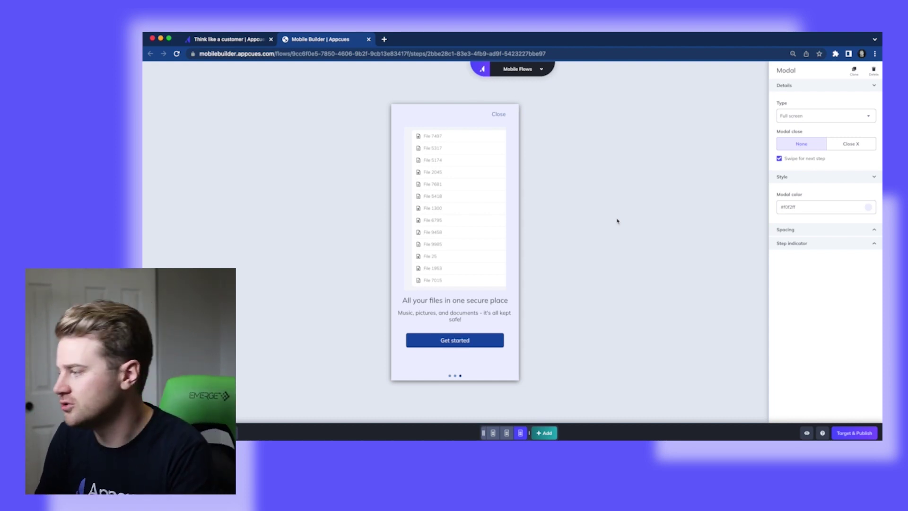
pyautogui.click(854, 433)
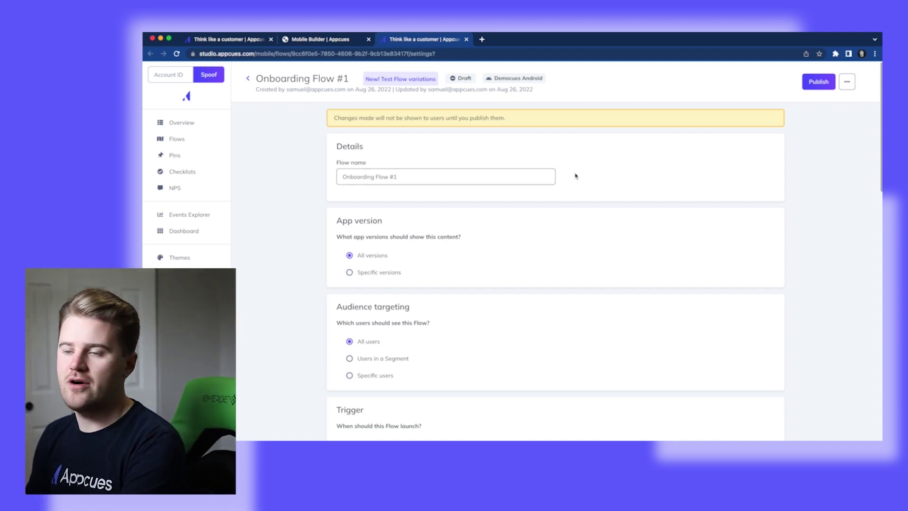
# Step: Set the trigger to 'When users start an app session' and review the other targeting settings
pyautogui.scroll(-3, 570, 226)
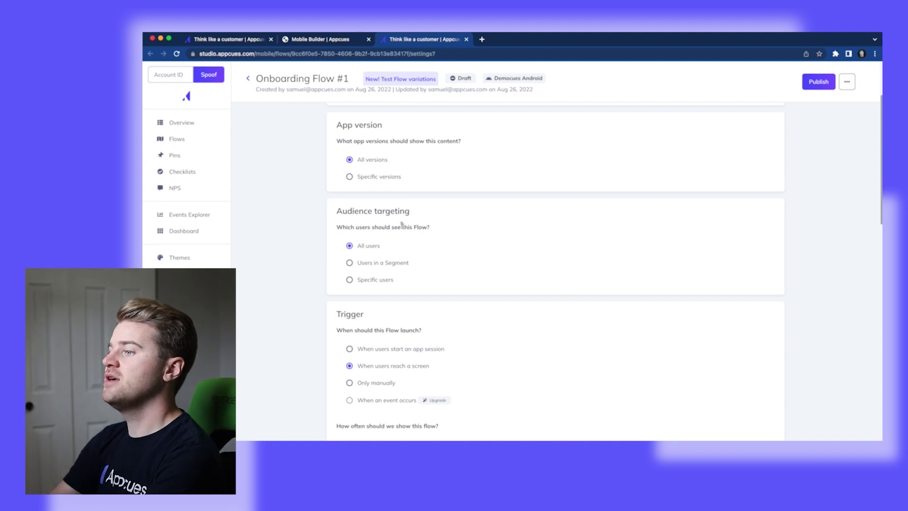
pyautogui.scroll(-4, 405, 232)
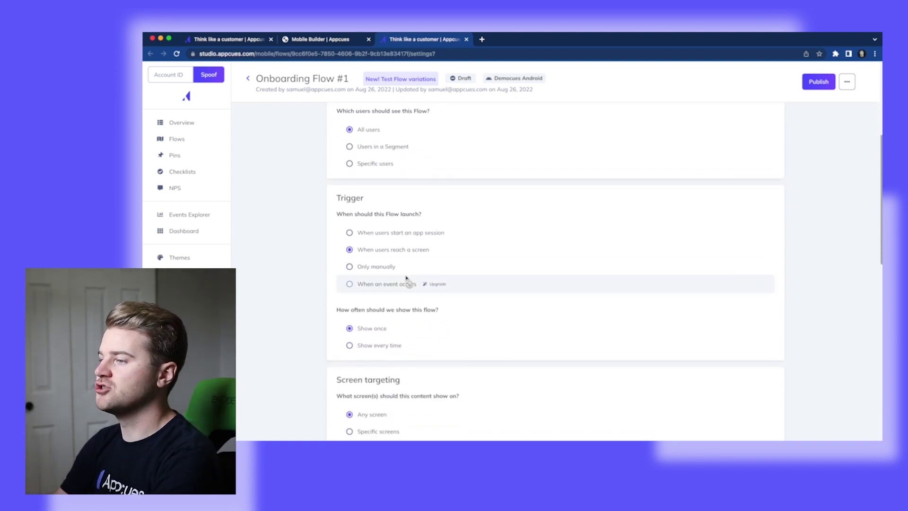
pyautogui.click(398, 233)
pyautogui.scroll(2, 358, 236)
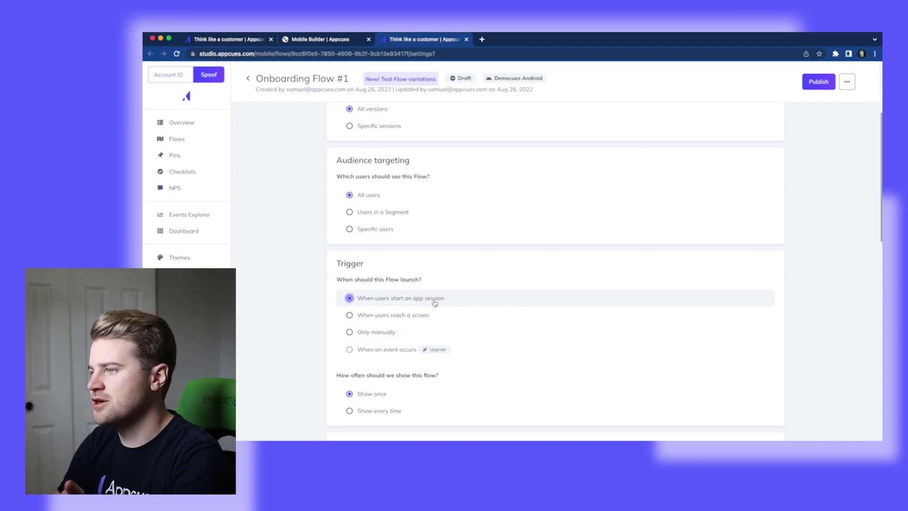
pyautogui.scroll(2, 434, 307)
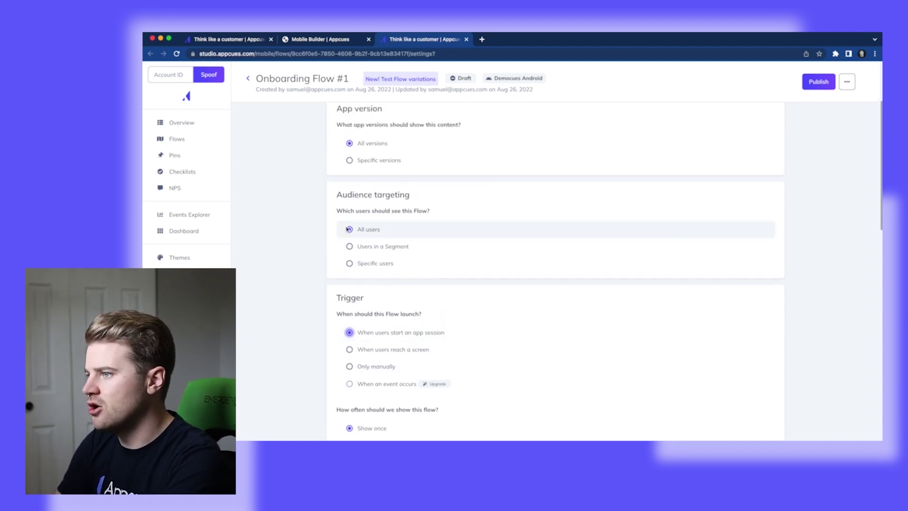
pyautogui.scroll(-3, 385, 232)
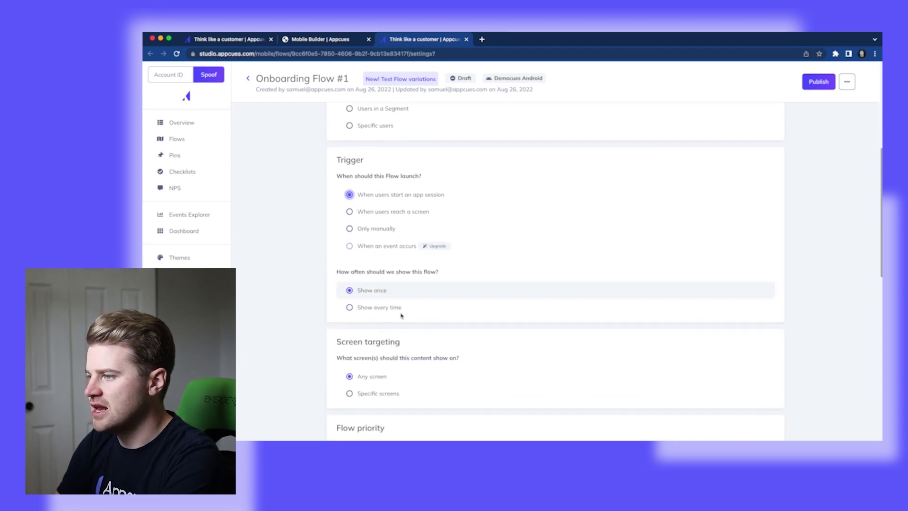
pyautogui.scroll(-3, 378, 293)
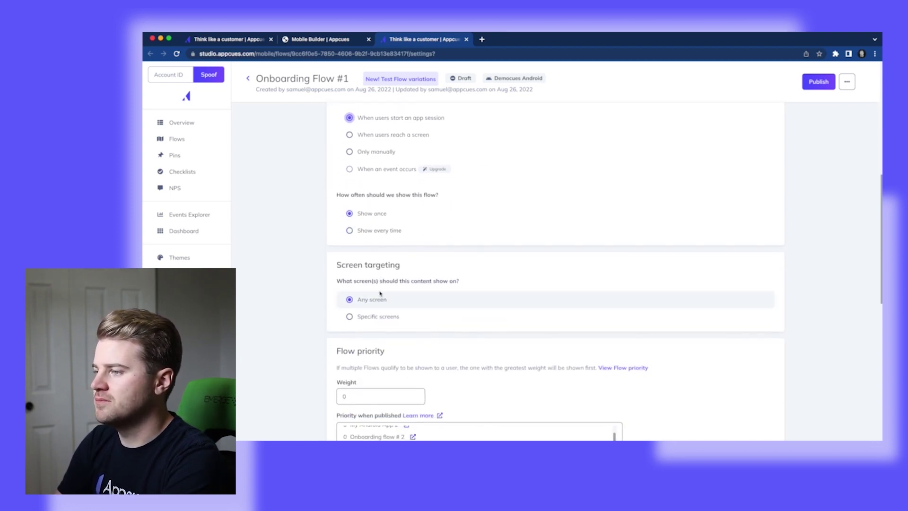
pyautogui.scroll(10, 520, 213)
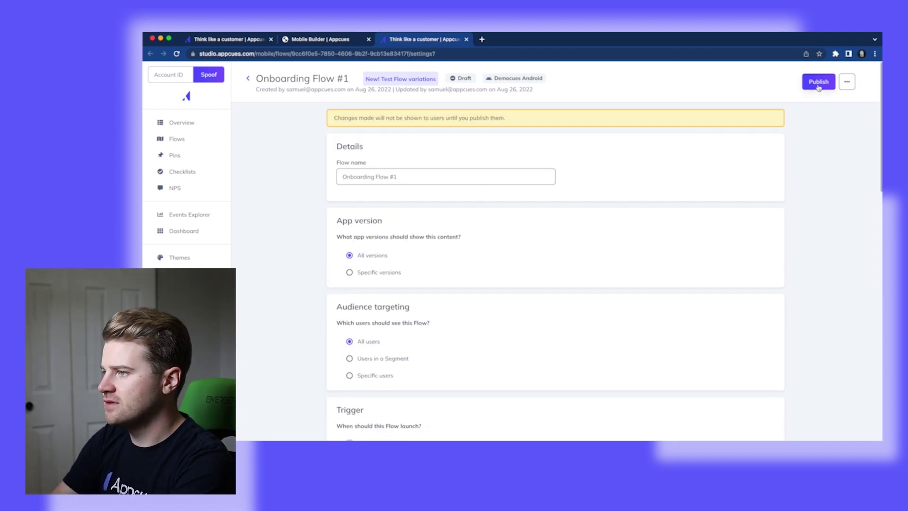
# Step: Start publishing Onboarding Flow #1, bringing up the publish confirmation prompt
pyautogui.click(819, 83)
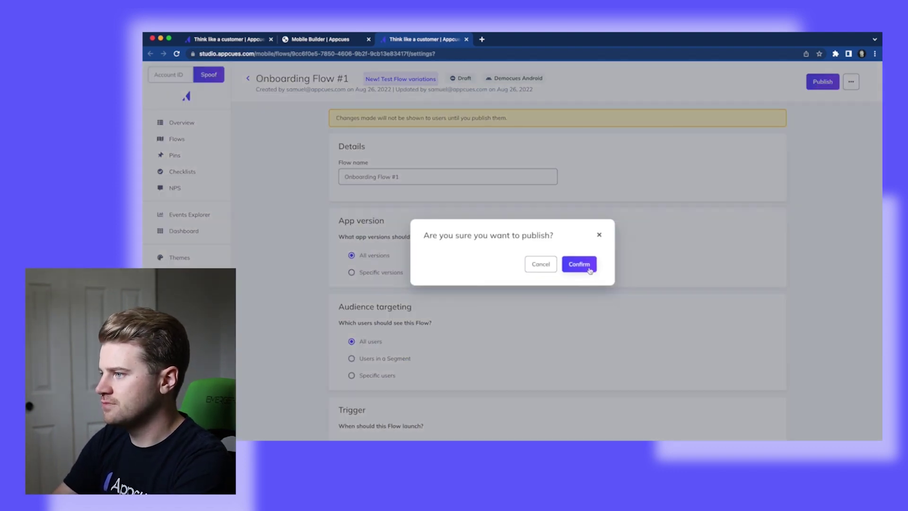